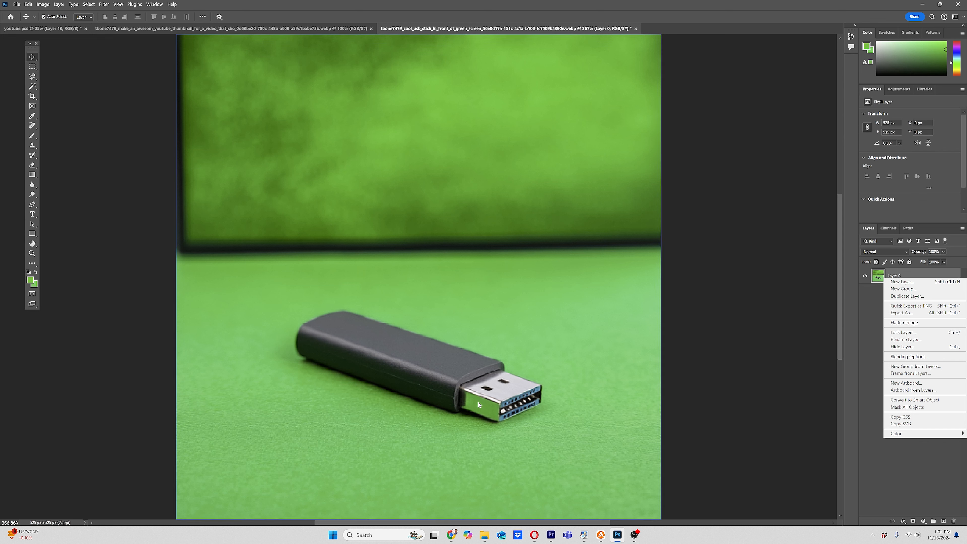
Step: Duplicate Layer 0 as a new copy layer
click(908, 296)
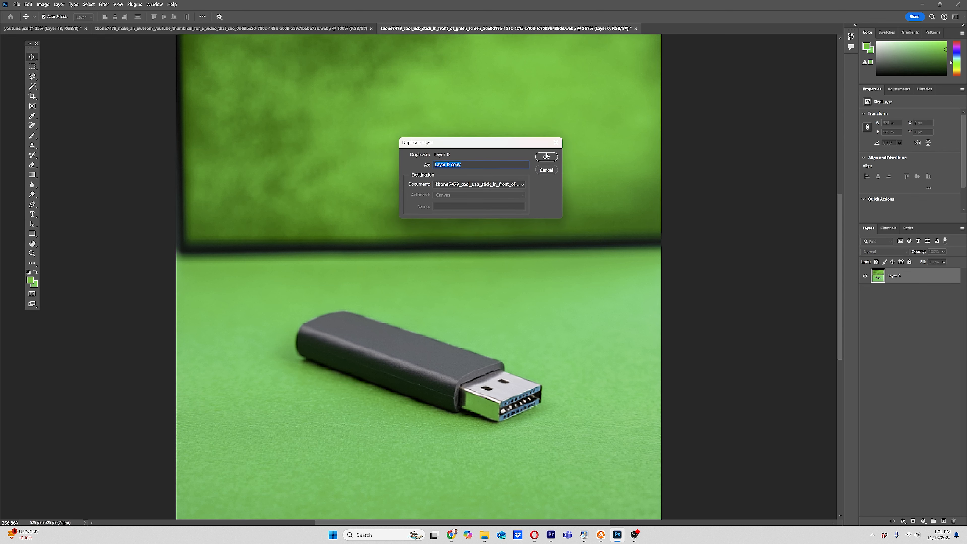
click(546, 156)
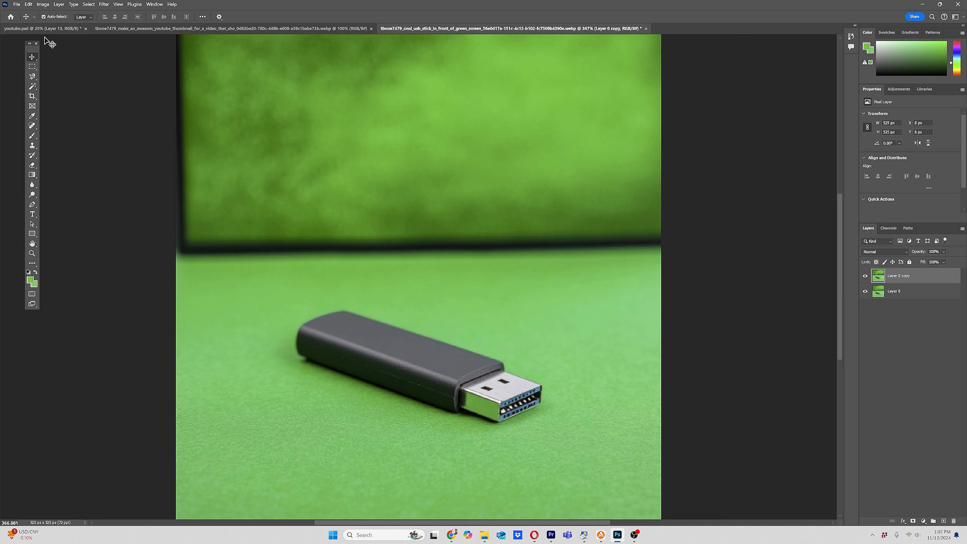
Step: Select the green background with Color Range, adding samples of the green areas
click(88, 5)
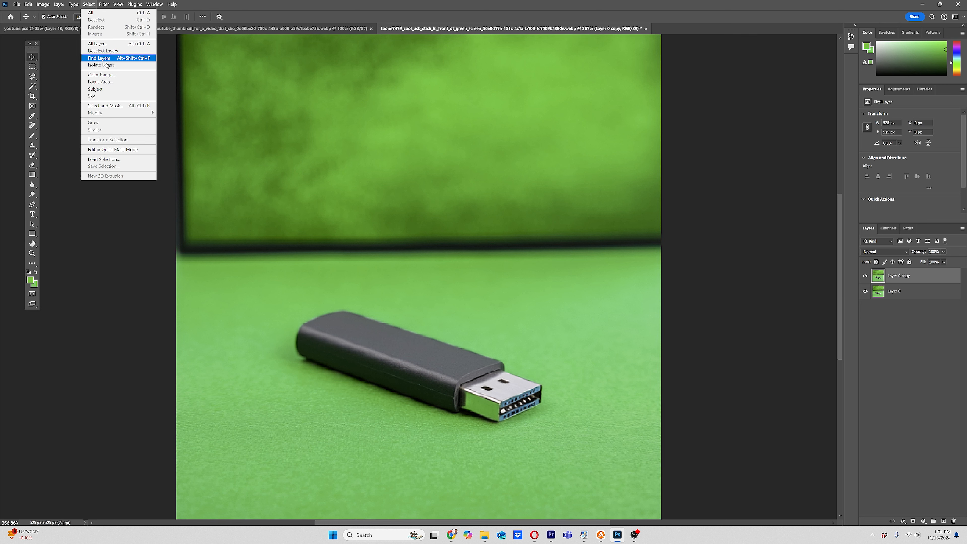
click(119, 76)
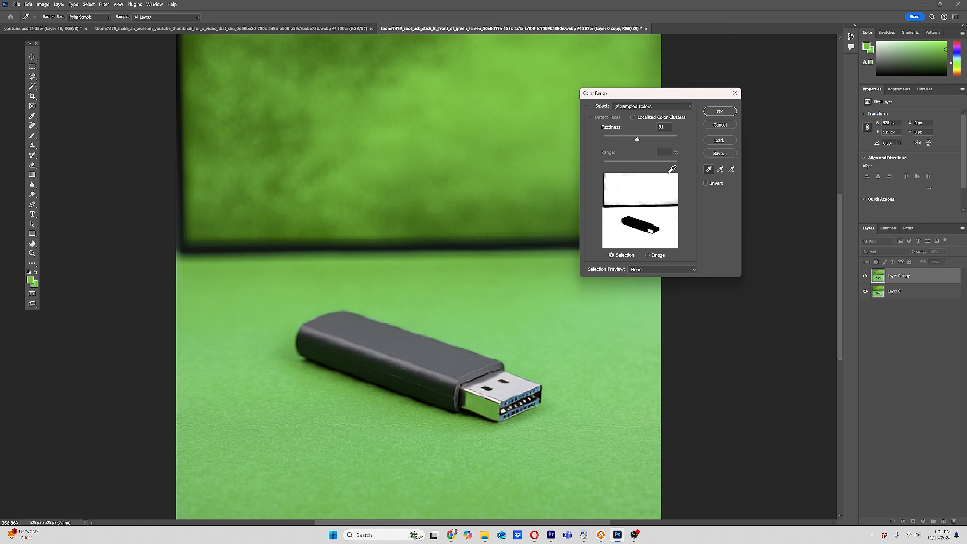
click(720, 170)
drag(281, 208, 254, 215)
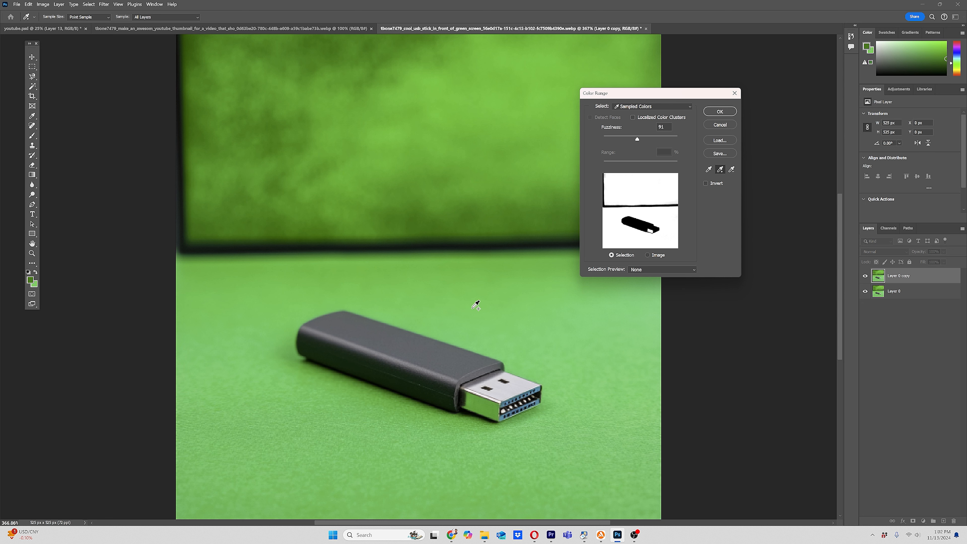
click(432, 292)
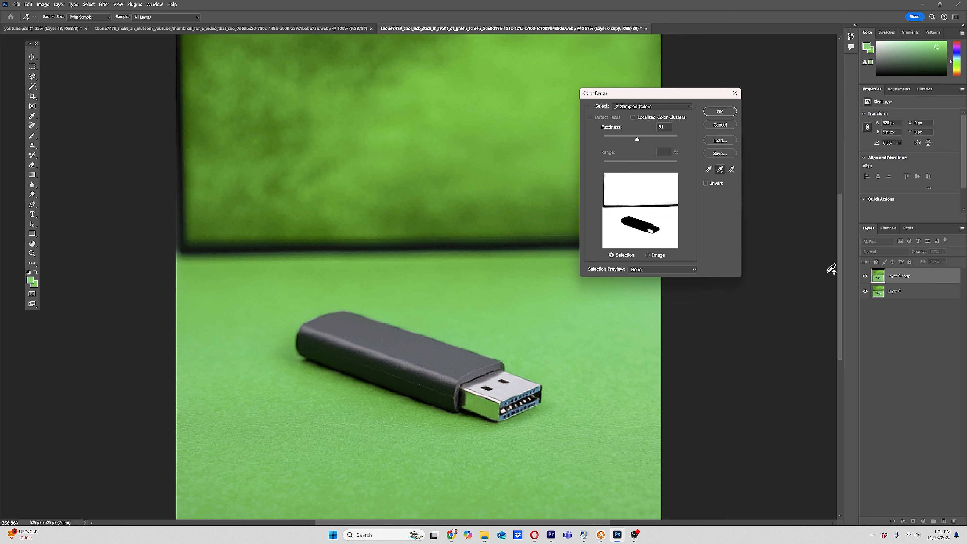
click(720, 112)
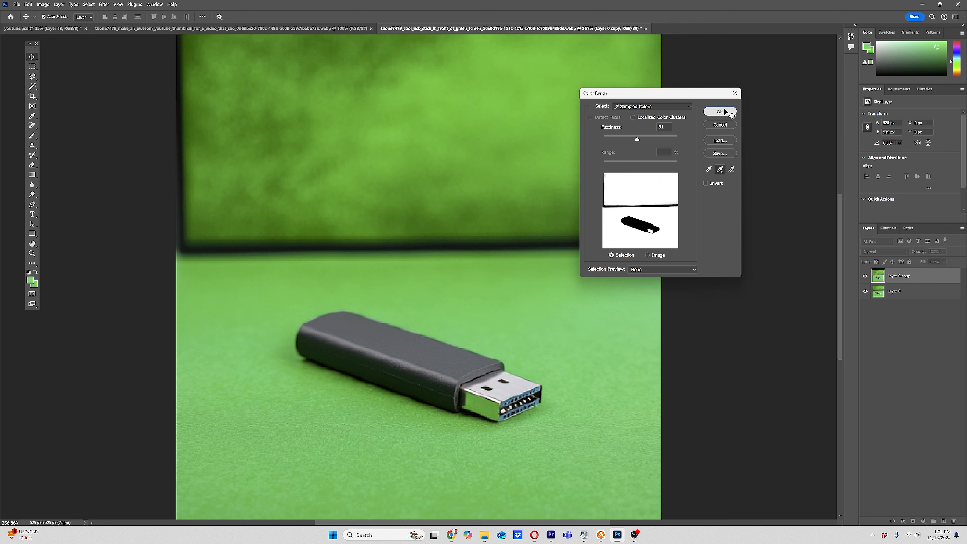
Step: Hide Layer 0 and cut the selected green background out of Layer 0 copy
click(891, 291)
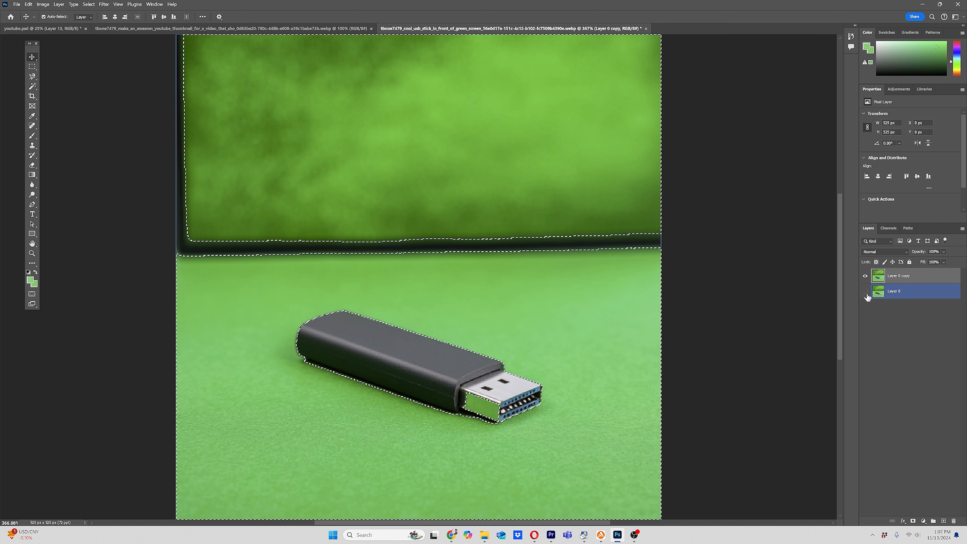
click(864, 292)
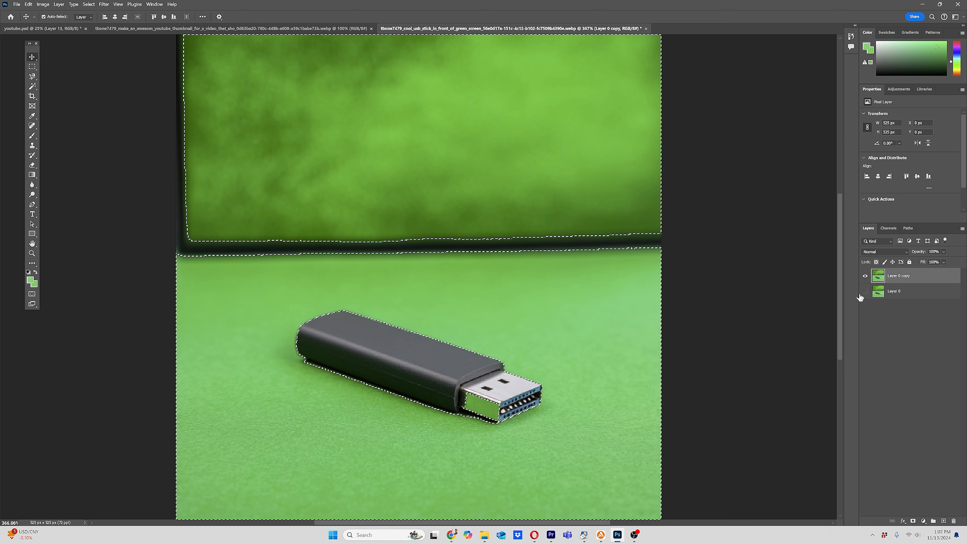
click(28, 4)
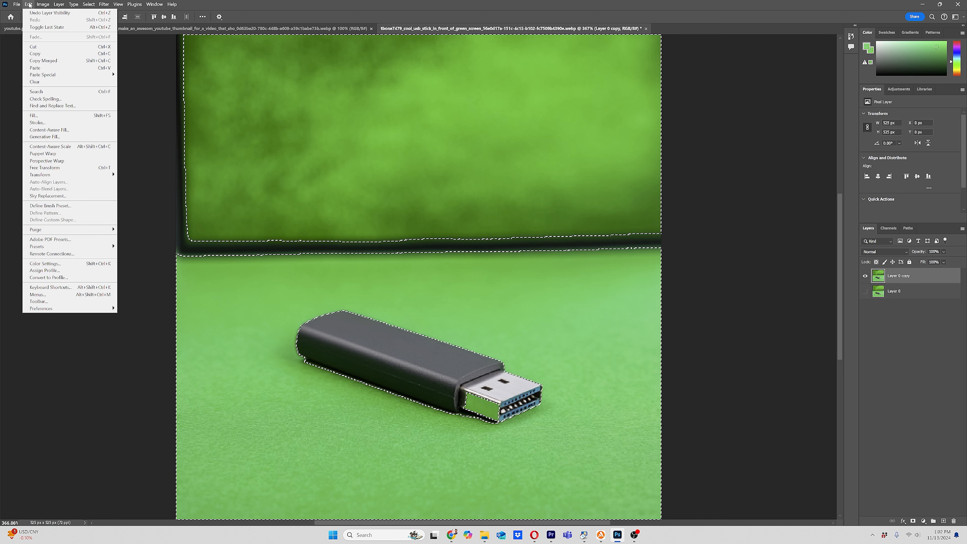
click(52, 46)
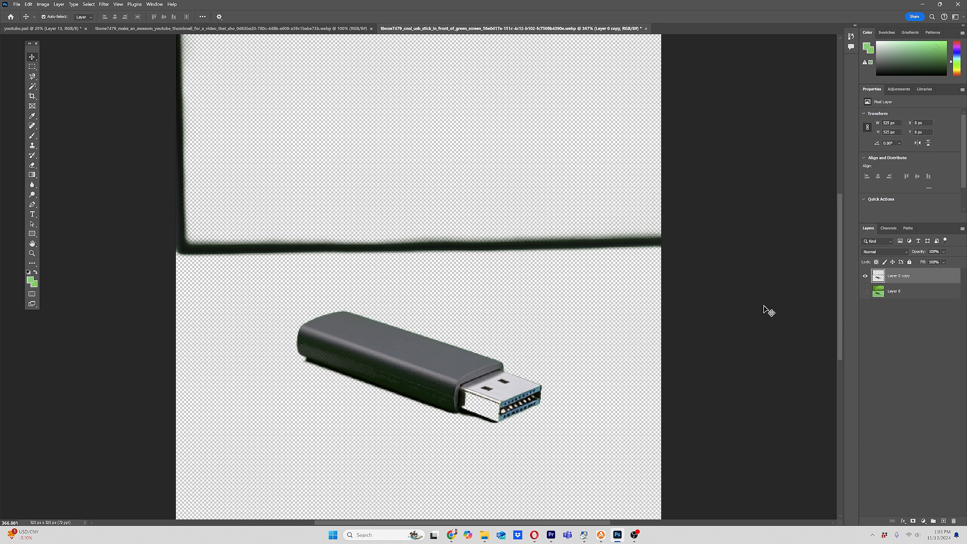
Step: Move Layer 0 above Layer 0 copy and make it visible again
click(895, 292)
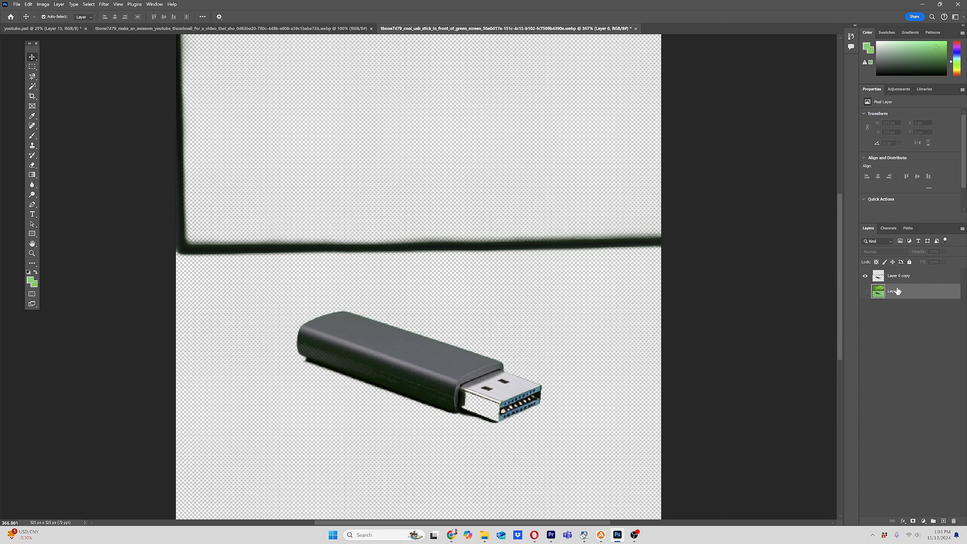
drag(899, 296, 897, 276)
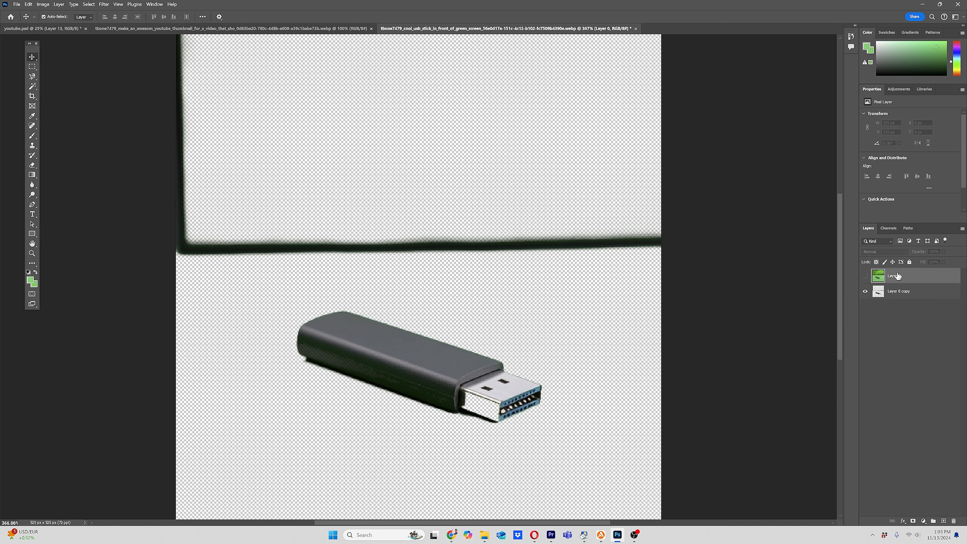
click(864, 276)
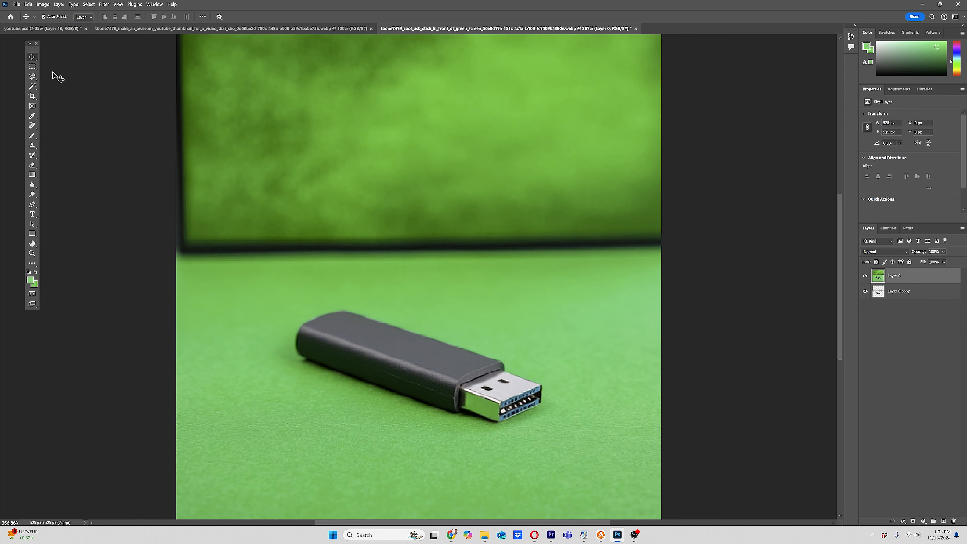
Step: Select the green-tinted metal part of the USB connector with the Polygonal Lasso Tool
click(32, 79)
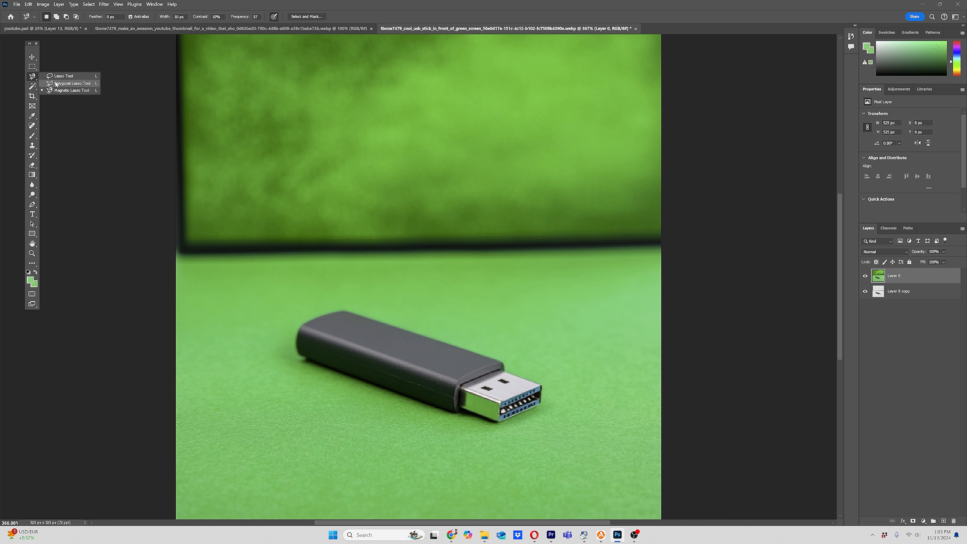
click(72, 83)
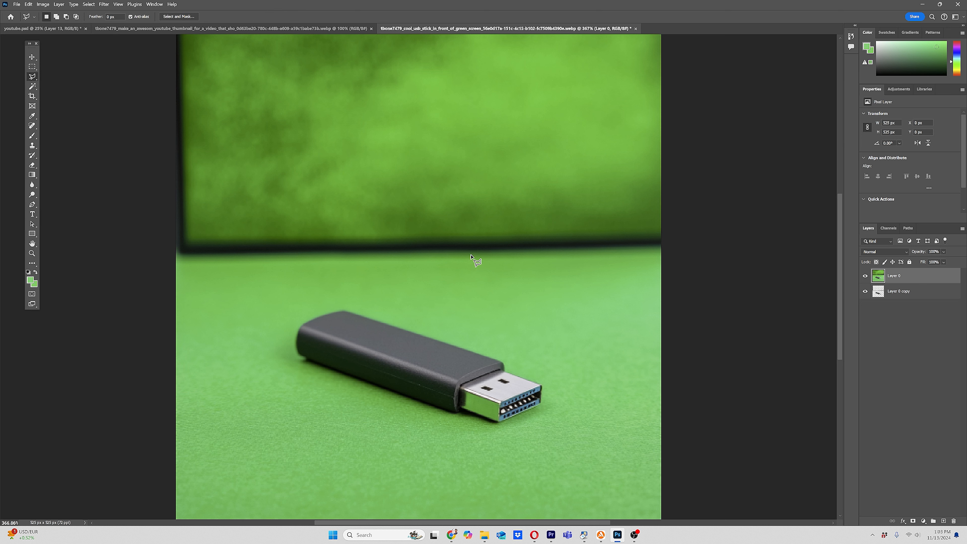
click(458, 383)
click(503, 403)
click(499, 422)
click(453, 407)
click(441, 386)
click(457, 384)
Step: Invert the selection and cut everything except the connector piece from Layer 0
click(905, 293)
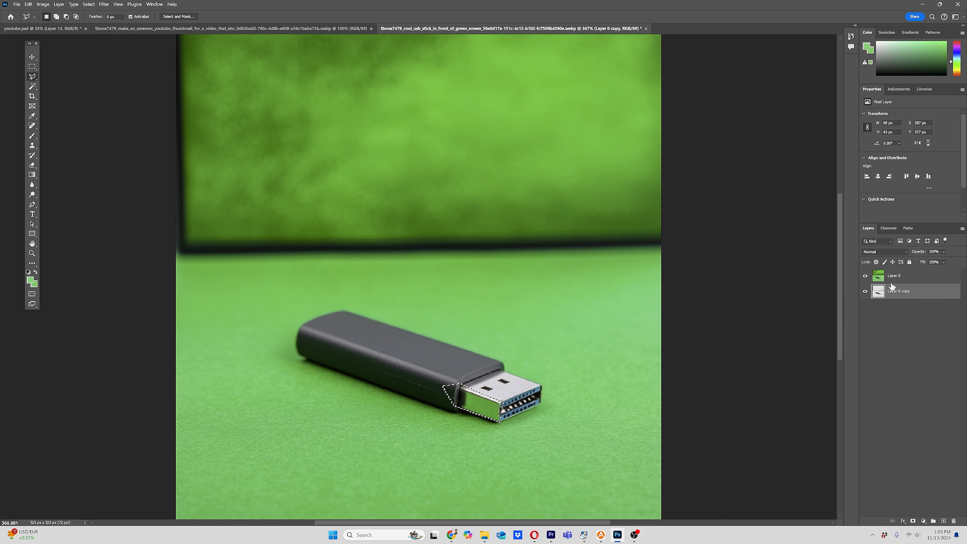
click(894, 280)
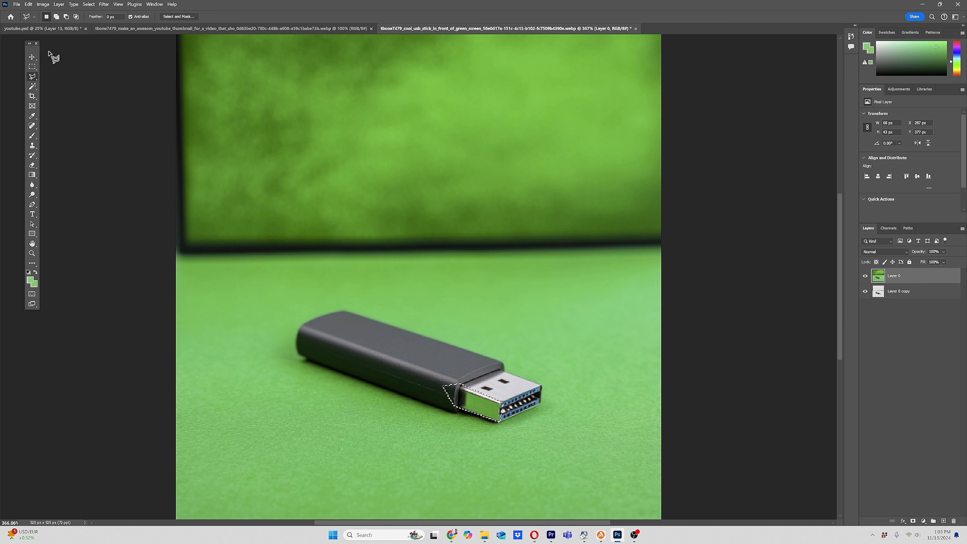
click(28, 4)
mouse_move(92, 4)
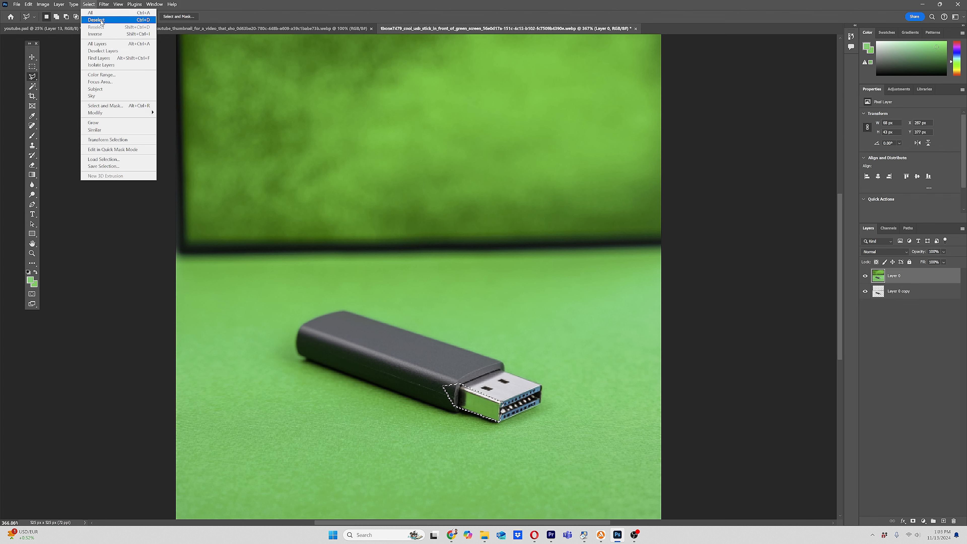
click(106, 34)
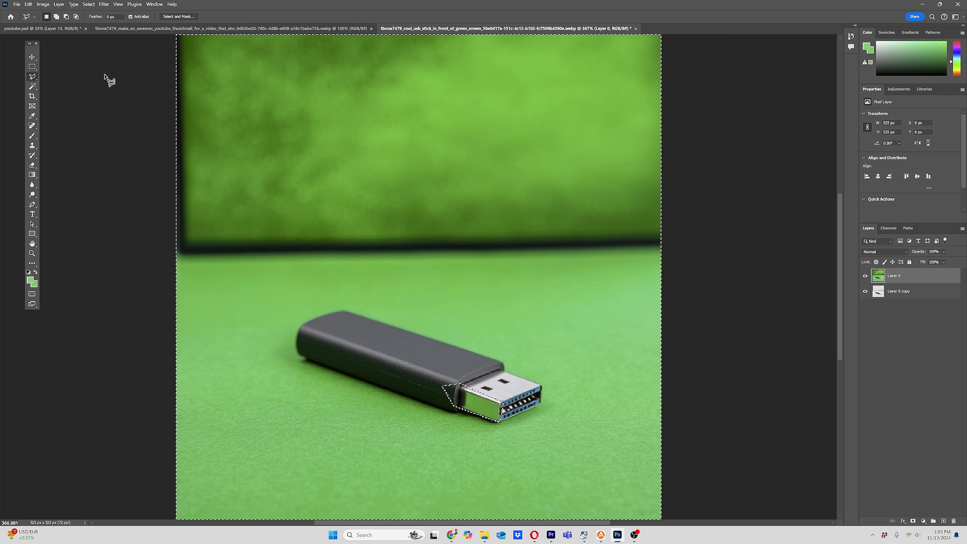
click(28, 5)
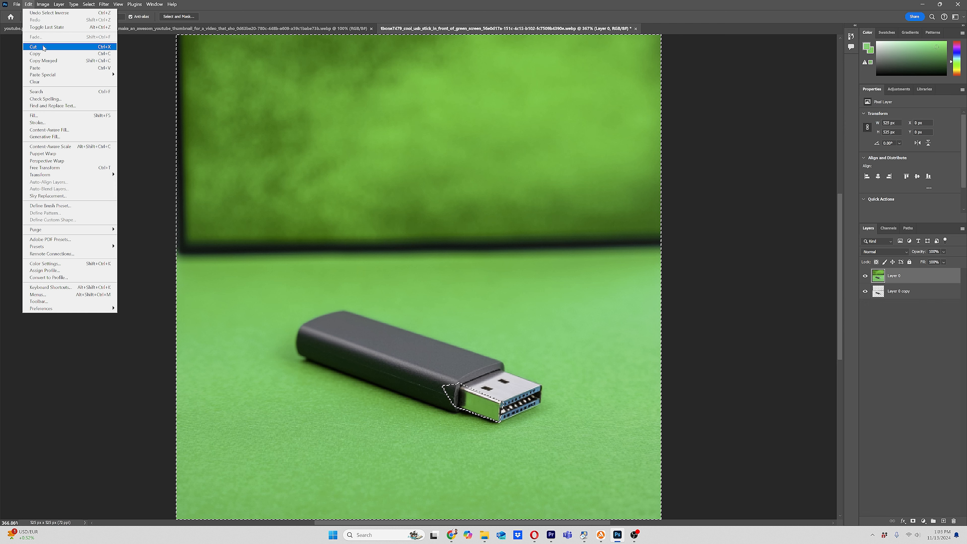
click(34, 47)
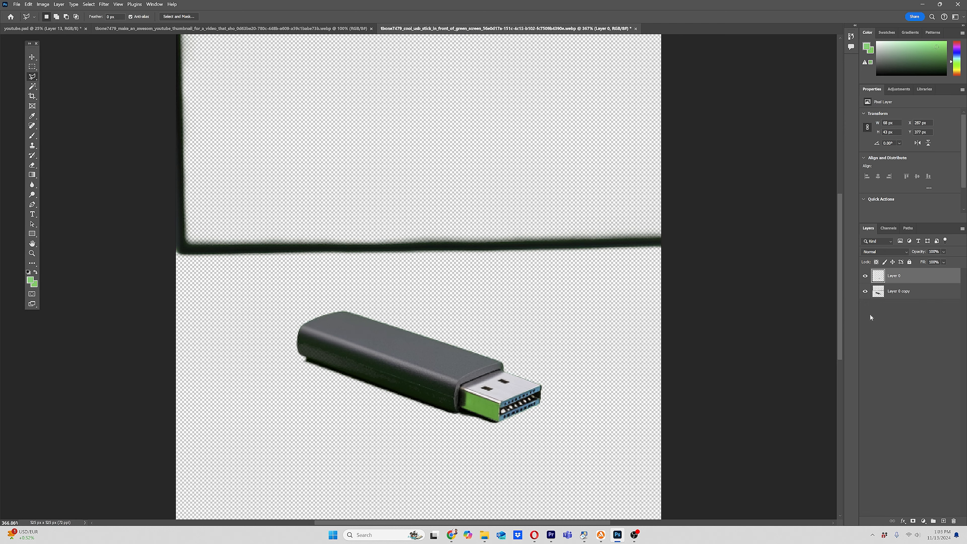
Step: Desaturate the connector piece on Layer 0 with Hue/Saturation set to -100 saturation
click(865, 276)
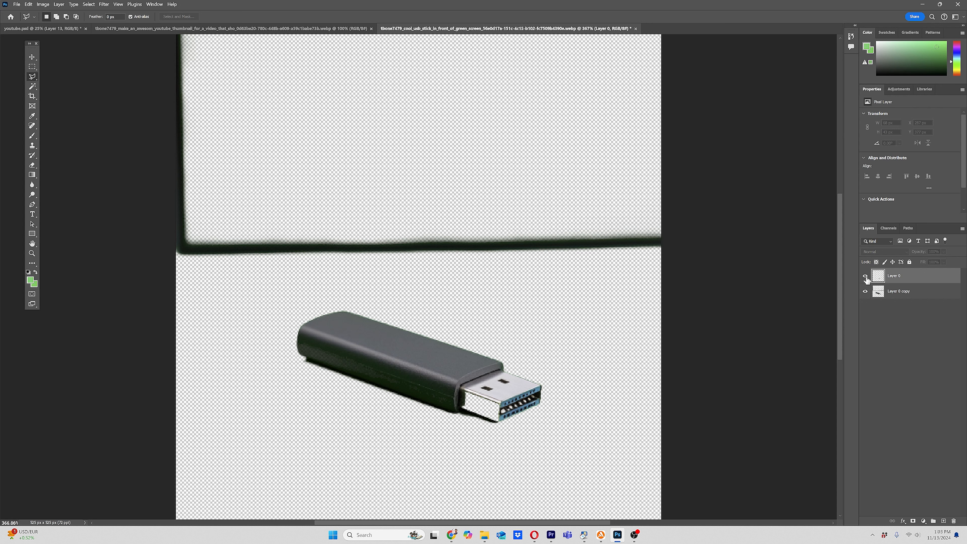
click(865, 277)
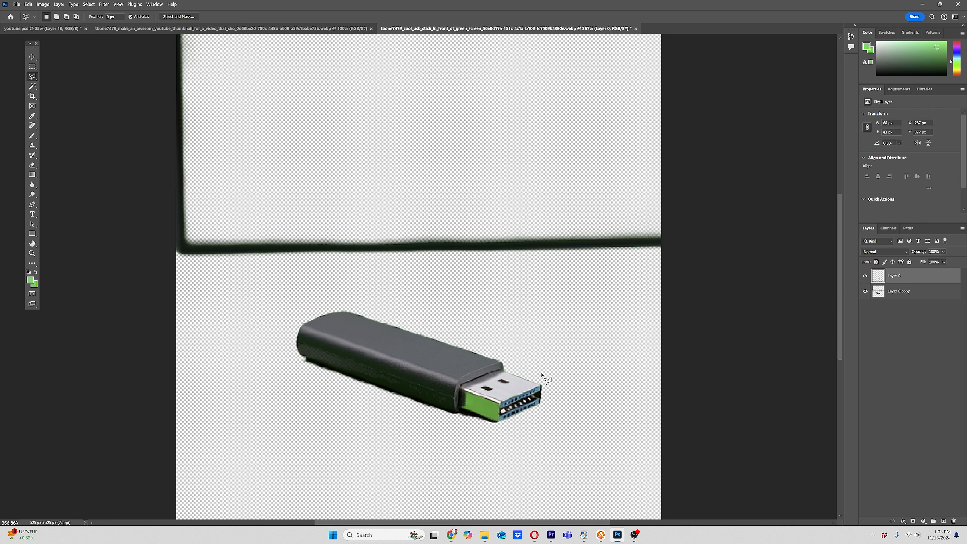
click(40, 6)
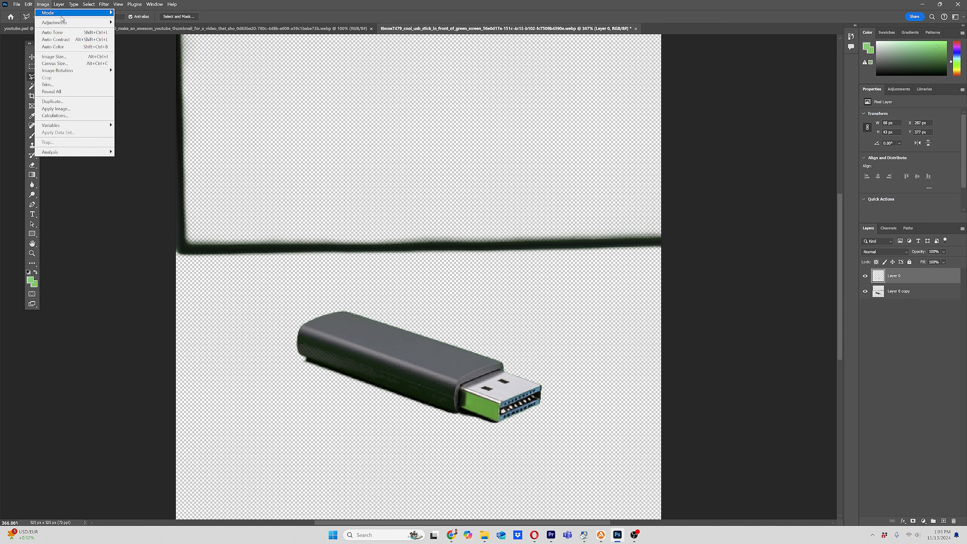
mouse_move(88, 23)
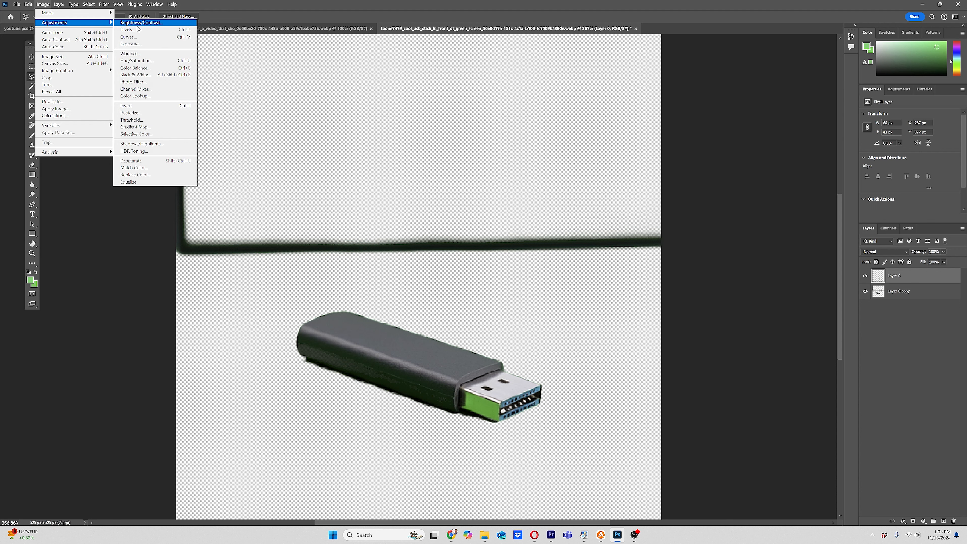
click(159, 62)
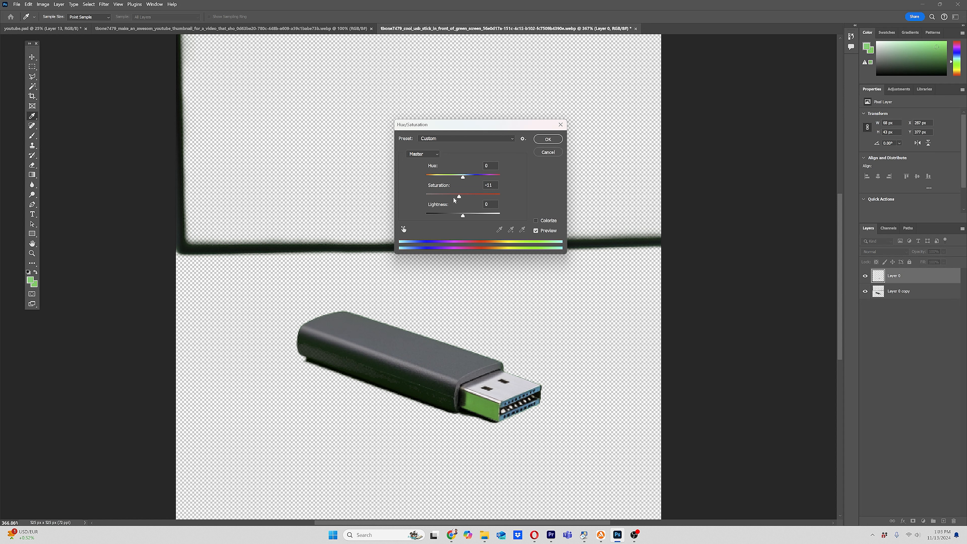
drag(455, 200, 418, 197)
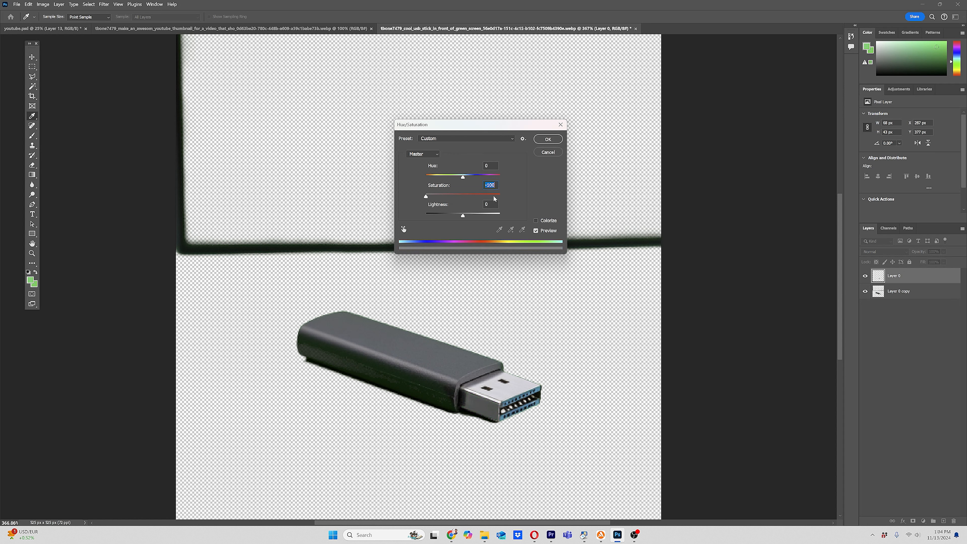
click(547, 140)
Step: Draw a polygonal lasso selection loosely around the whole USB stick
key(l)
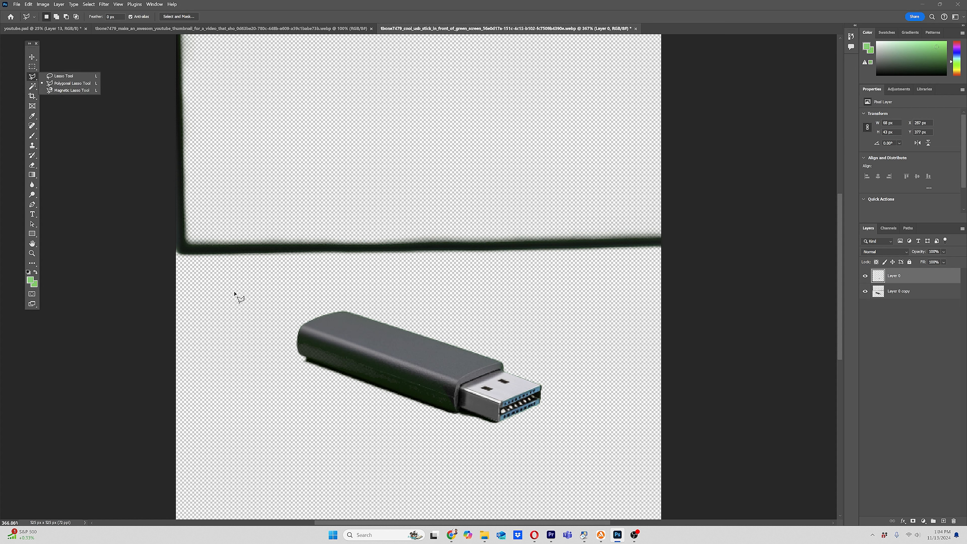
click(232, 280)
click(239, 431)
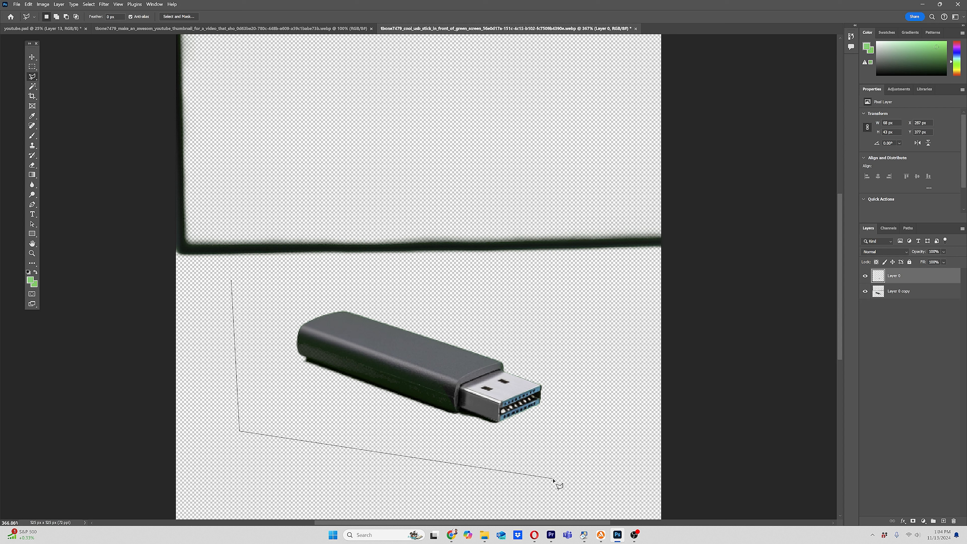
click(552, 477)
click(595, 348)
click(516, 291)
click(366, 277)
click(270, 277)
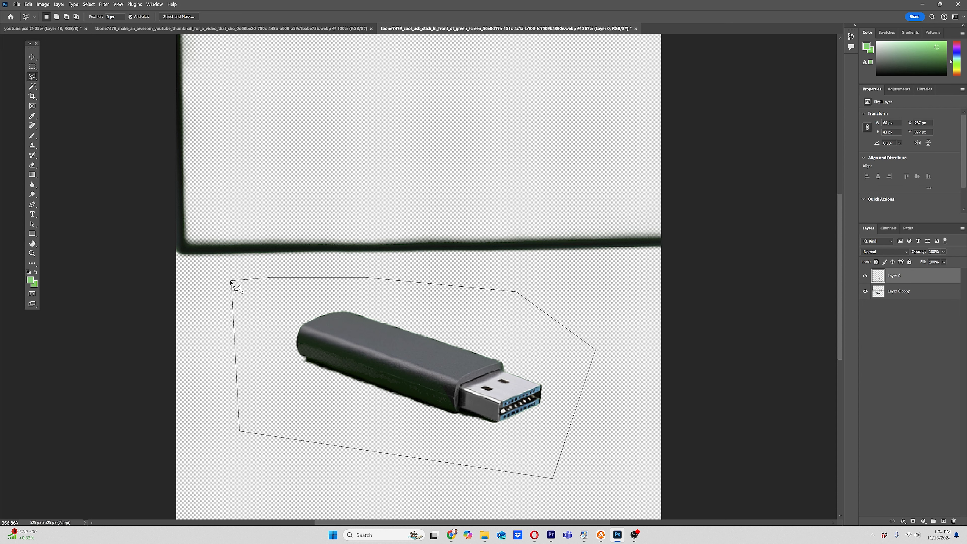
click(231, 281)
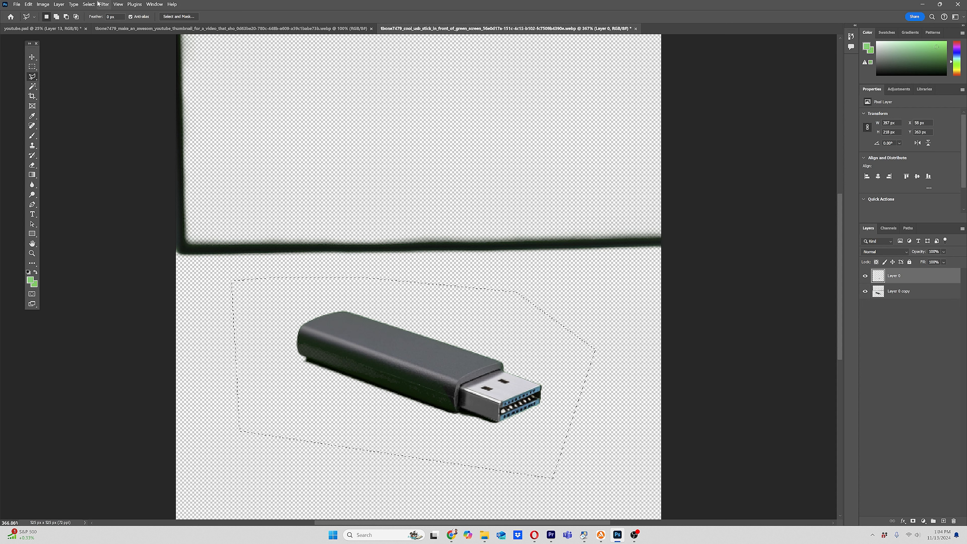
Step: Try to invert the selection and cut the area outside the USB stick from Layer 0
click(87, 5)
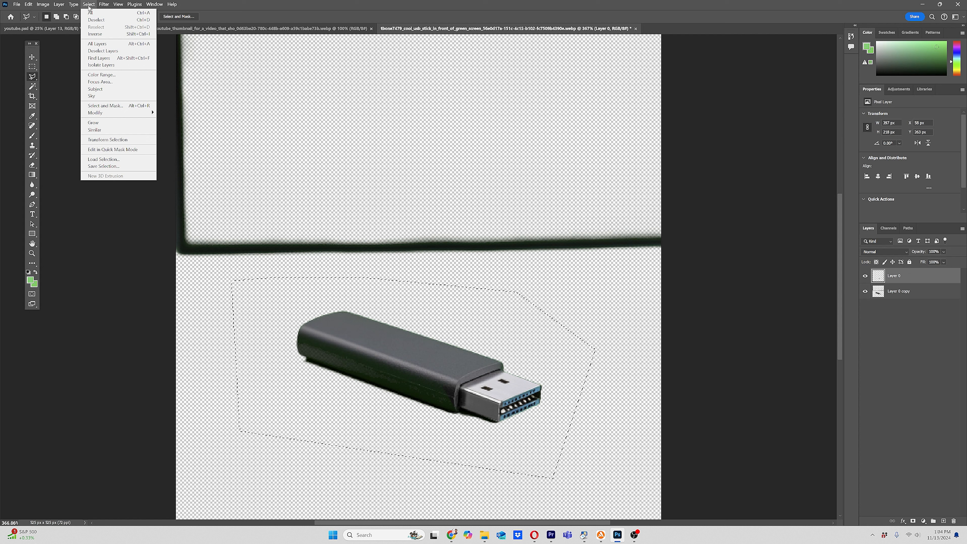
click(91, 13)
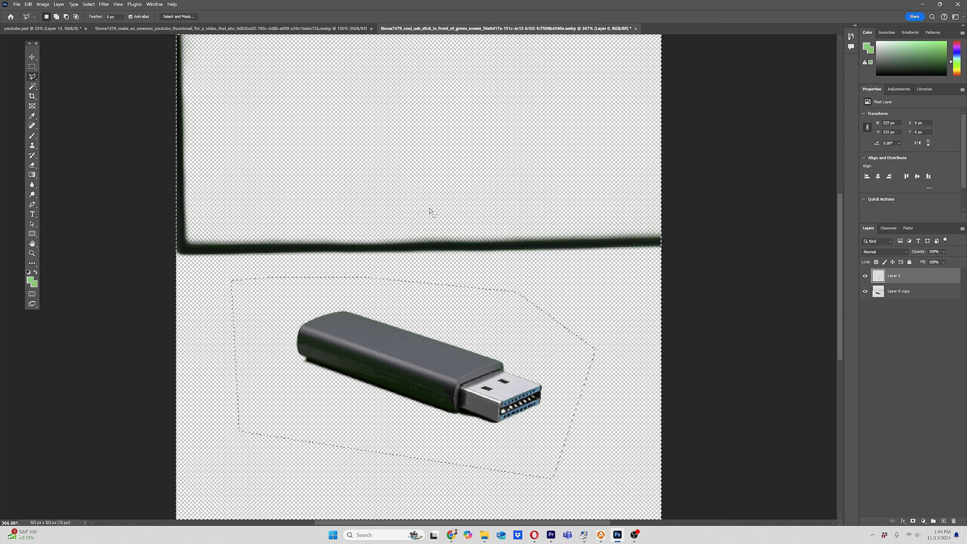
click(29, 5)
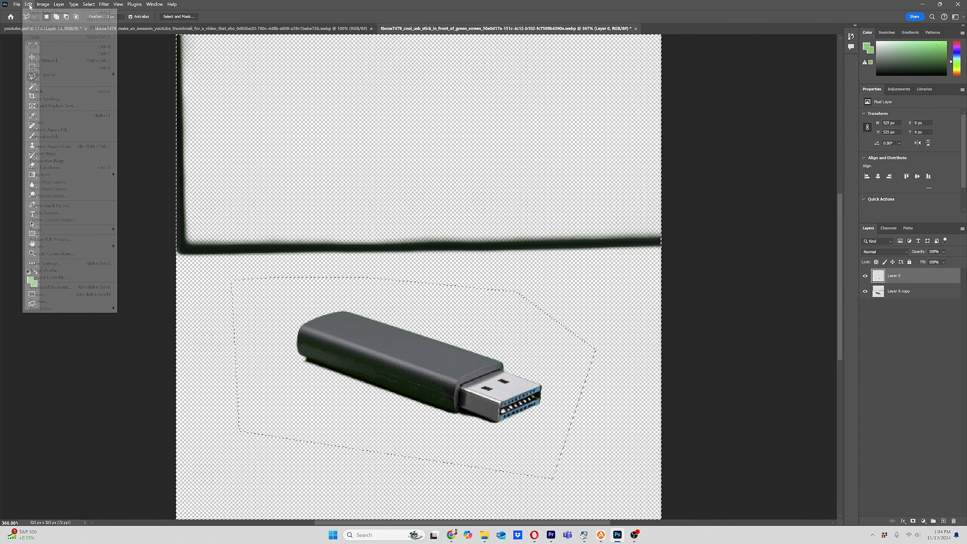
click(38, 47)
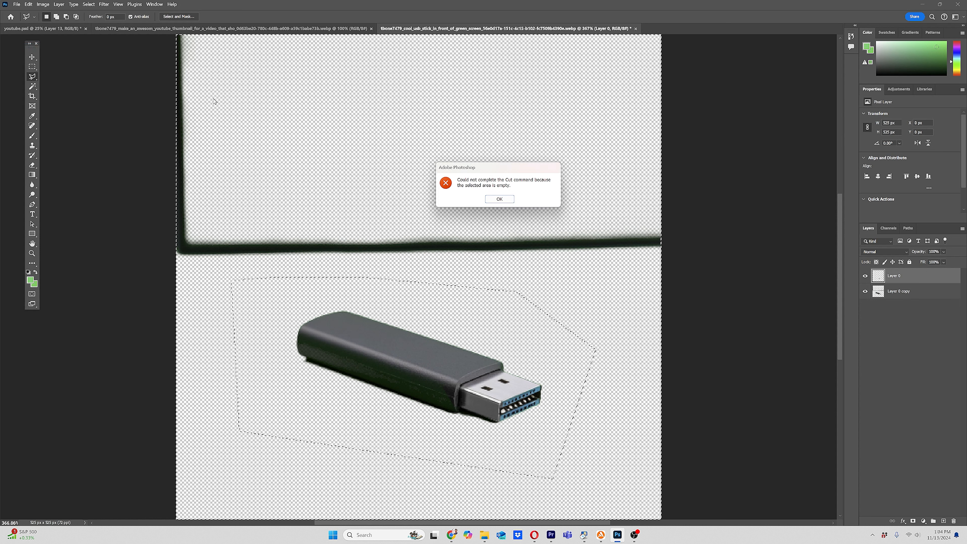
Step: Dismiss the error, then cut the inverted selection outside the USB stick from the Layer 0 copy layer
click(499, 199)
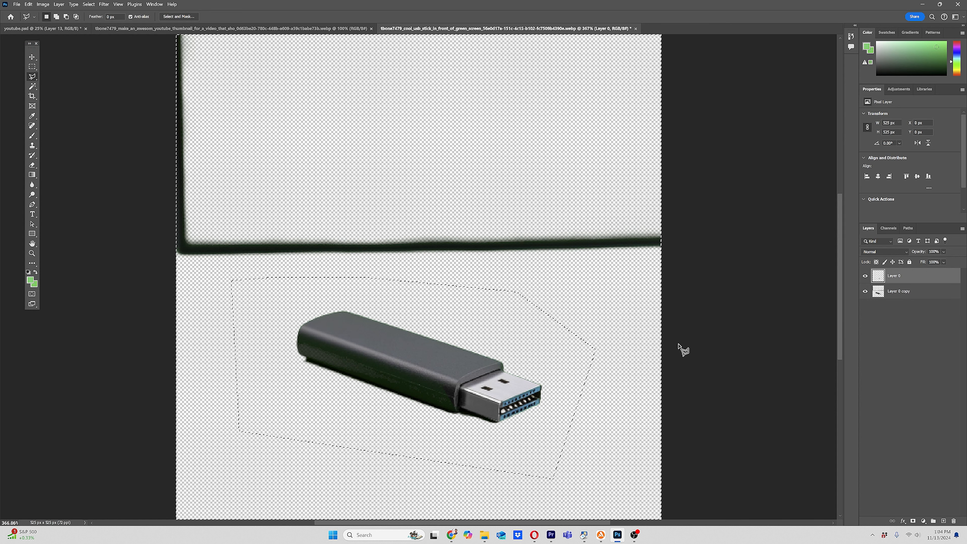
click(898, 291)
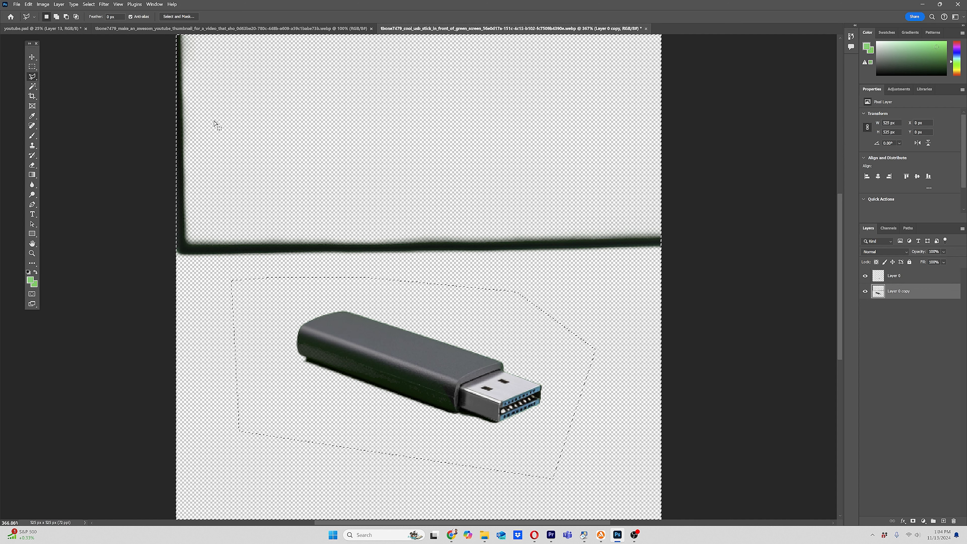
click(28, 4)
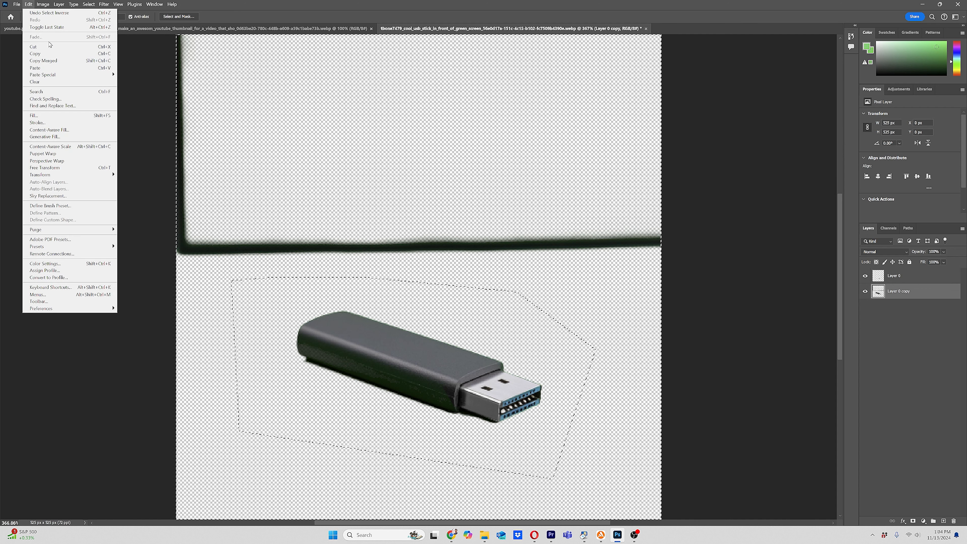
click(52, 47)
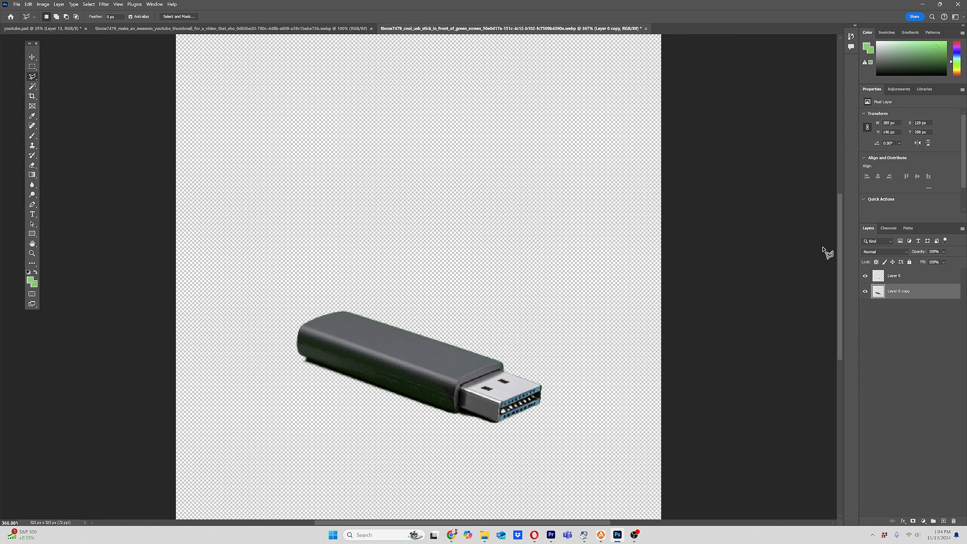
Step: Draw a rectangular marquee selection around the whole USB stick
click(29, 4)
click(28, 4)
click(32, 66)
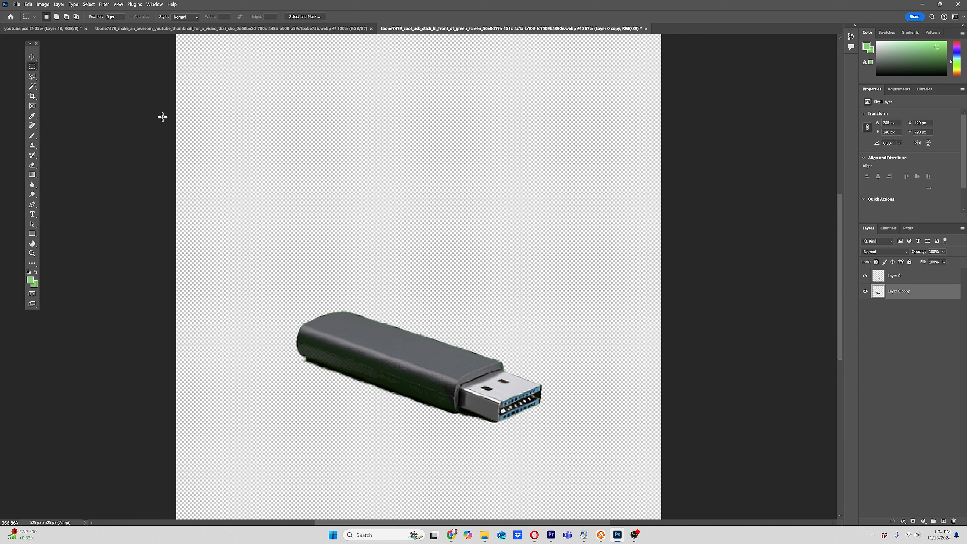
drag(260, 213, 613, 481)
Step: Cut the marquee selection and paste it into the youtube.psd thumbnail document
click(42, 4)
mouse_move(29, 4)
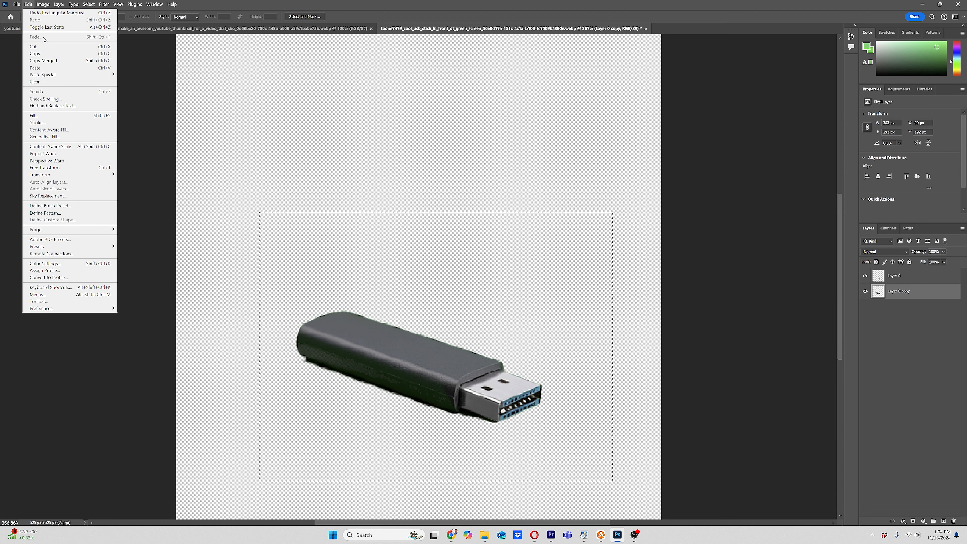
click(102, 46)
click(42, 28)
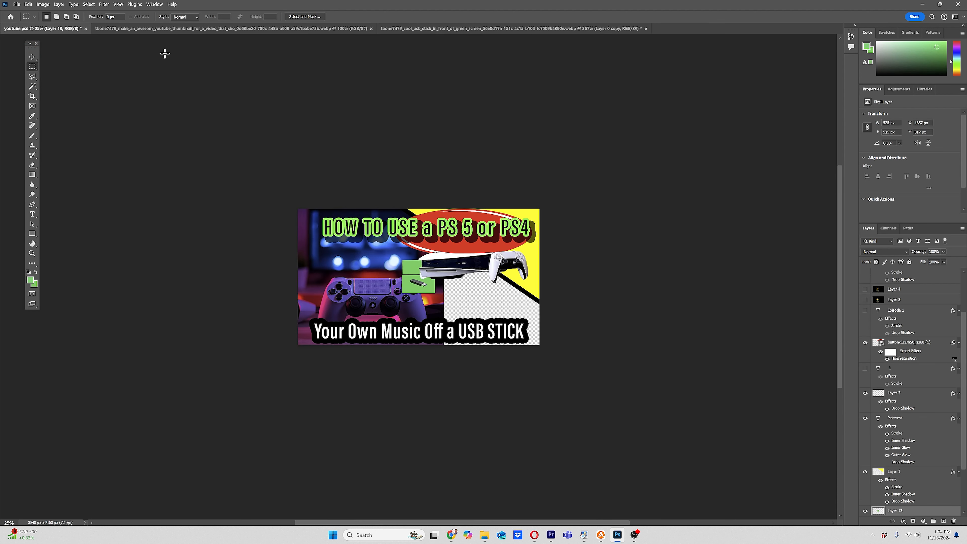
click(27, 4)
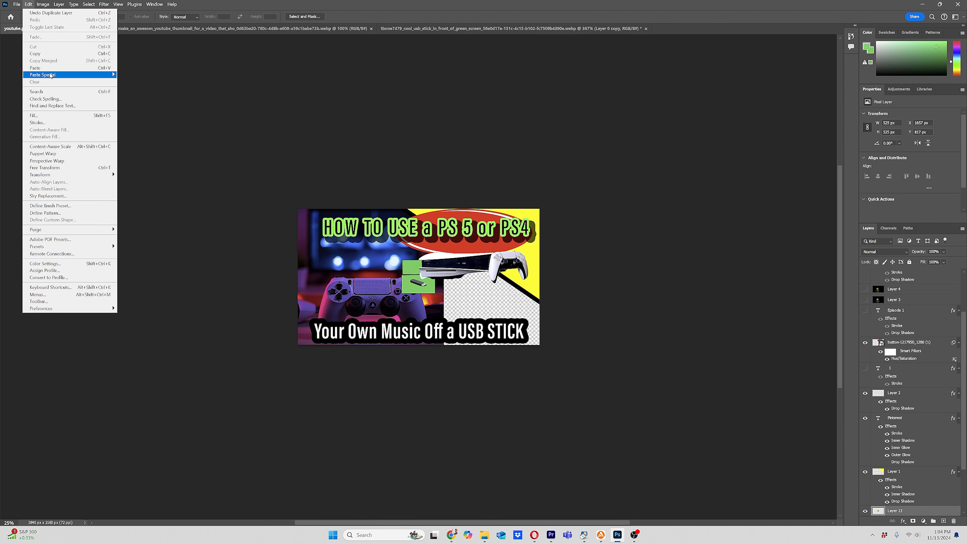
click(57, 68)
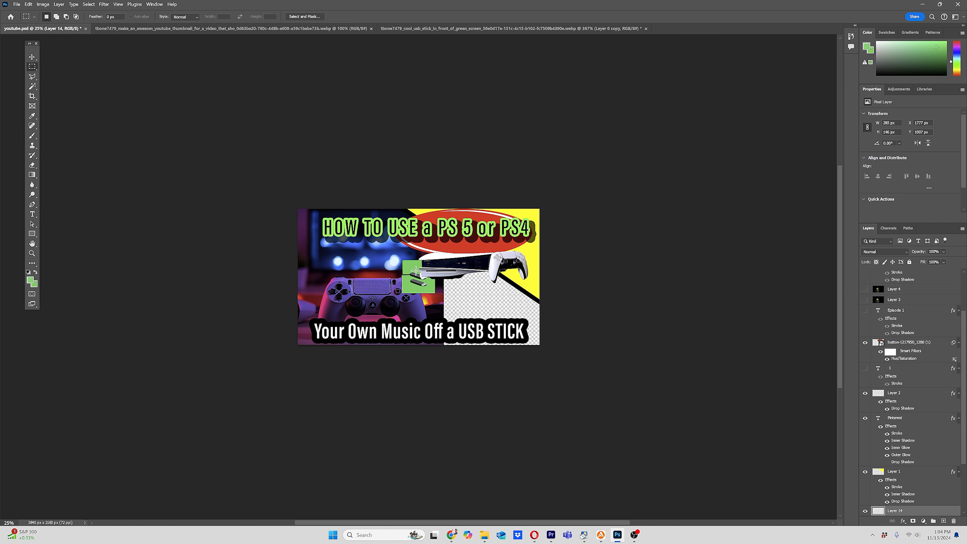
Step: Move the pasted USB stick onto the thumbnail's checkered area and start scaling it up
click(32, 57)
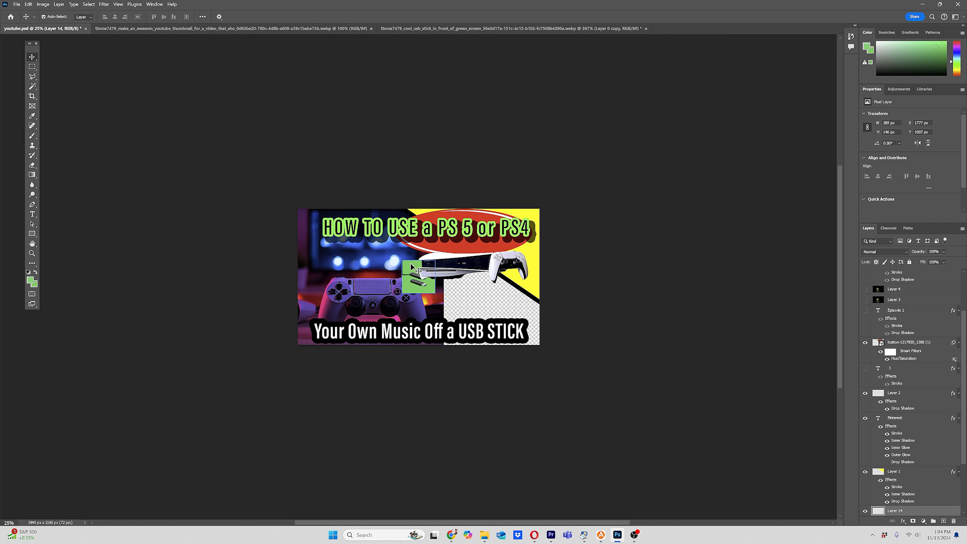
drag(409, 266, 461, 305)
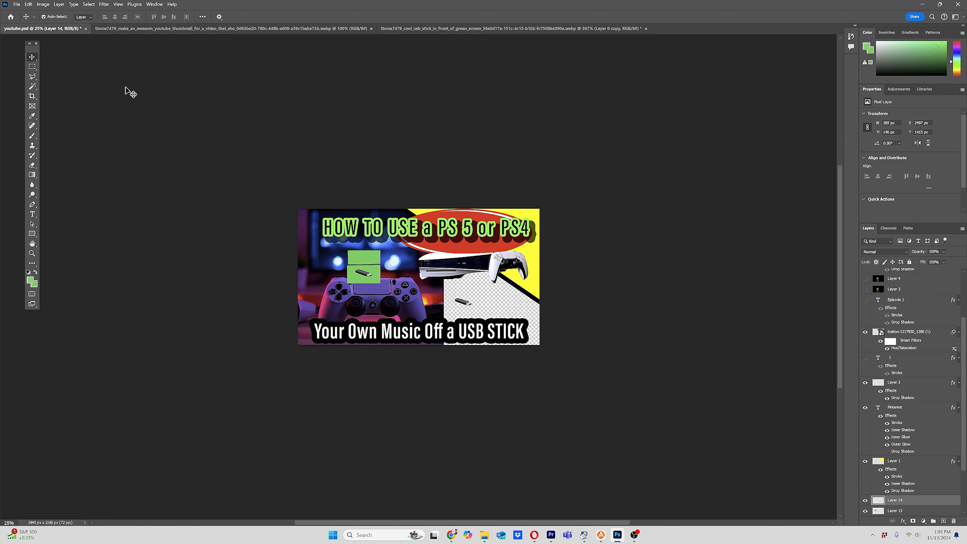
click(28, 4)
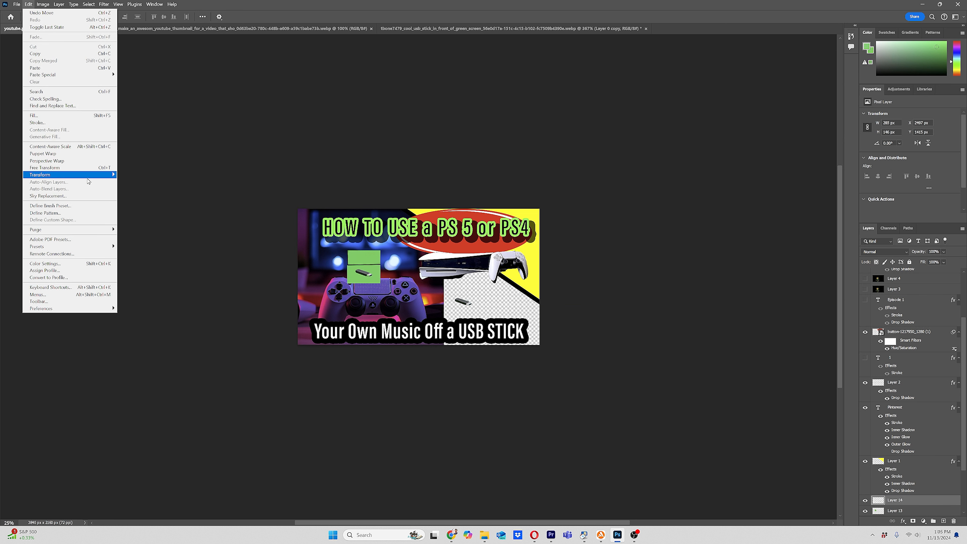
mouse_move(87, 177)
click(129, 184)
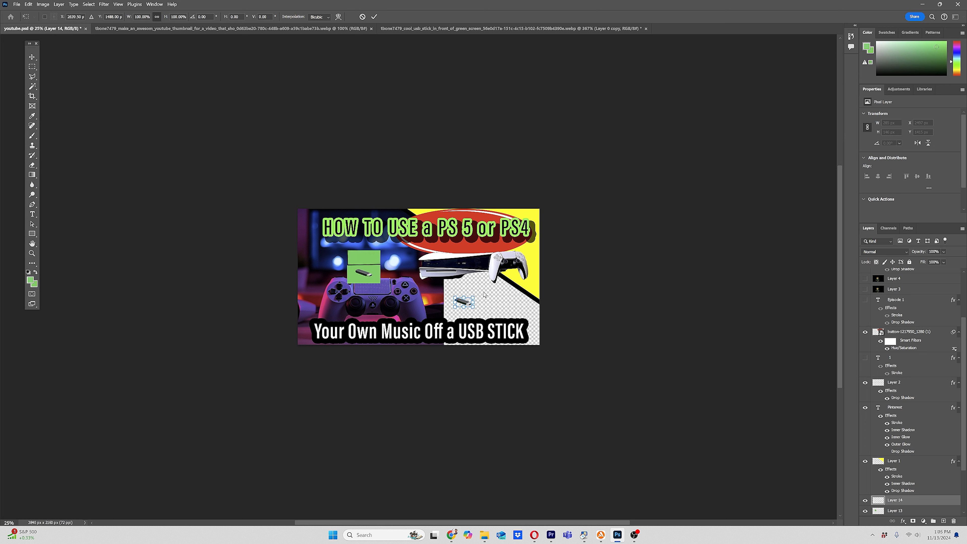
drag(474, 296, 546, 272)
drag(485, 304, 468, 289)
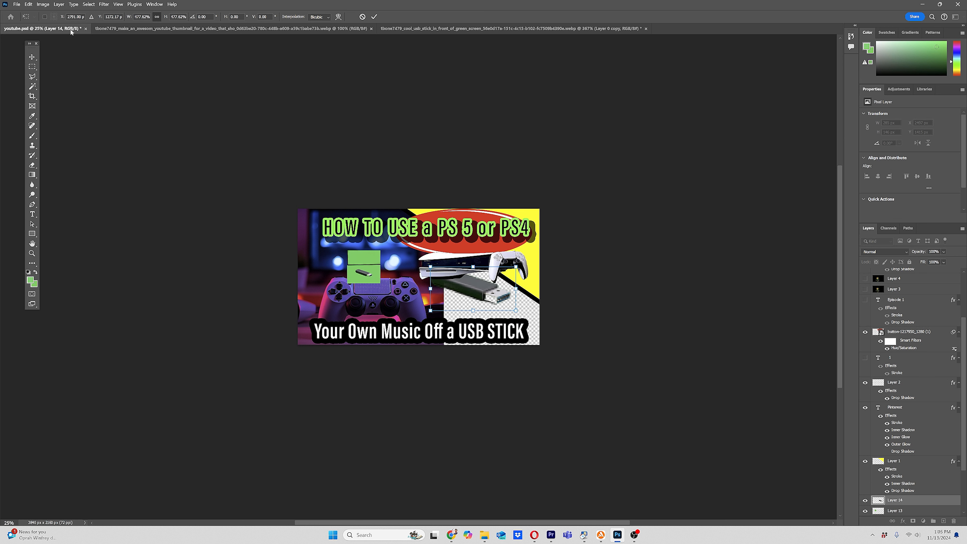
Step: Return to the USB stick document and undo the cut
click(536, 28)
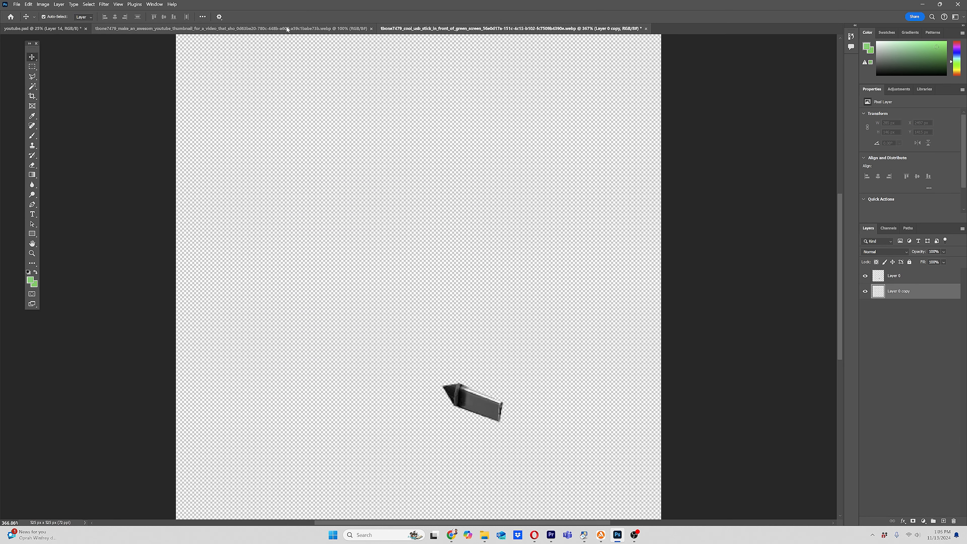
click(480, 277)
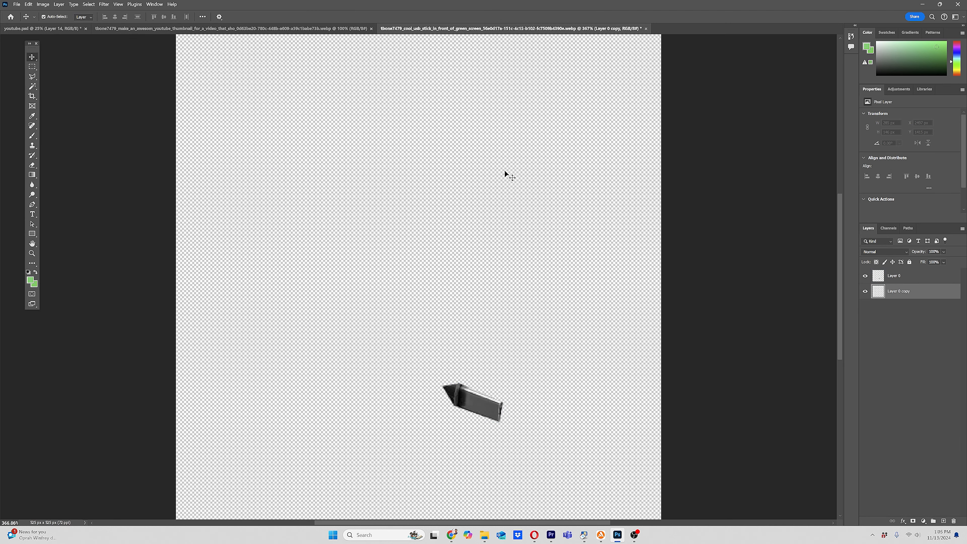
click(28, 4)
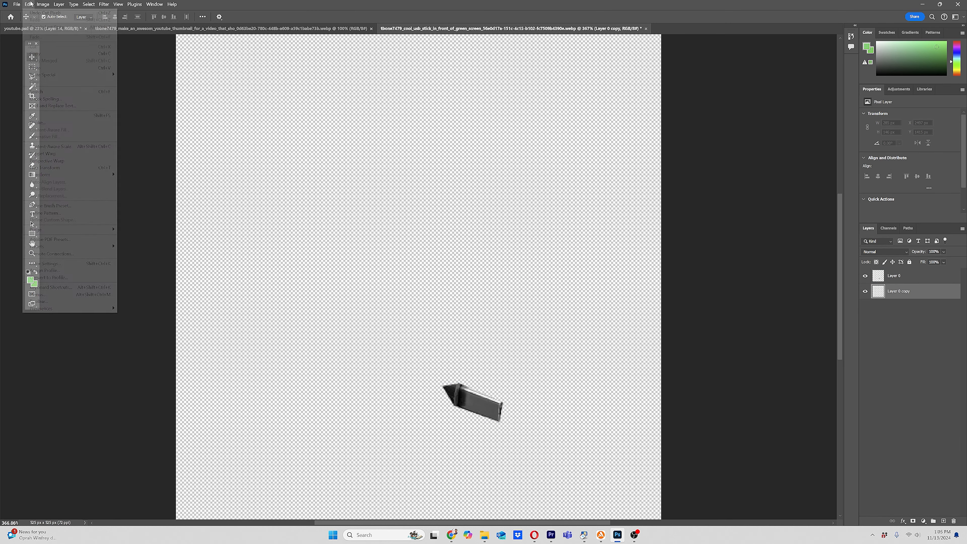
click(33, 13)
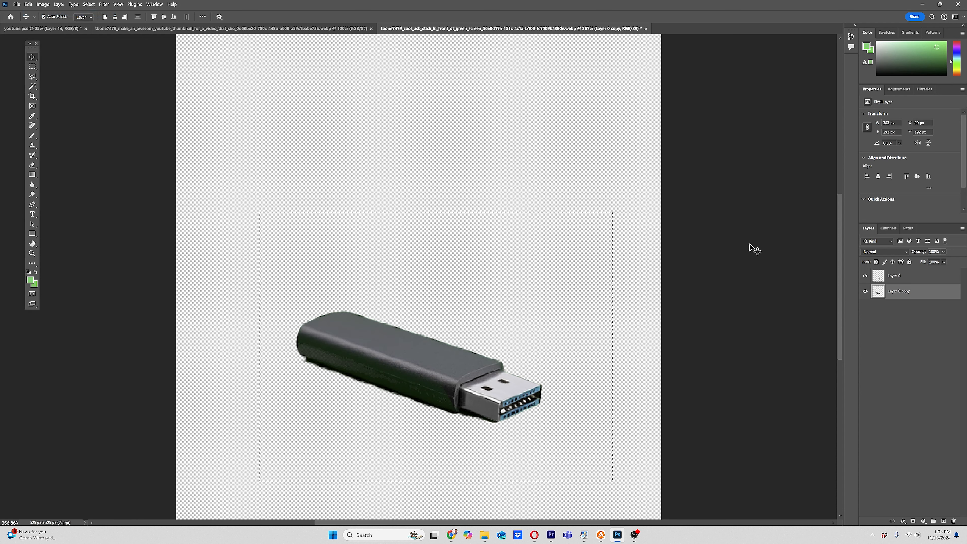
Step: Flatten the USB stick document's layers and undo the flatten
click(923, 281)
click(910, 292)
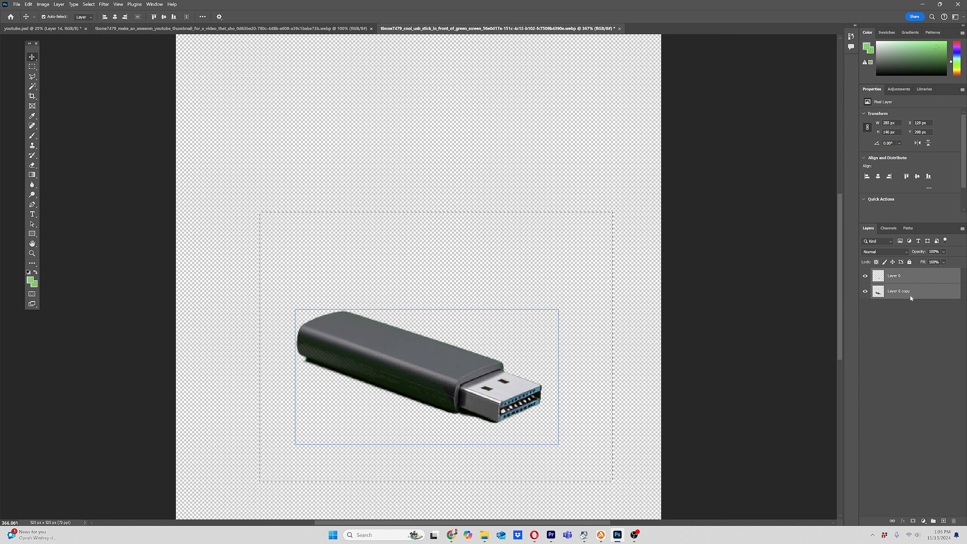
right_click(909, 296)
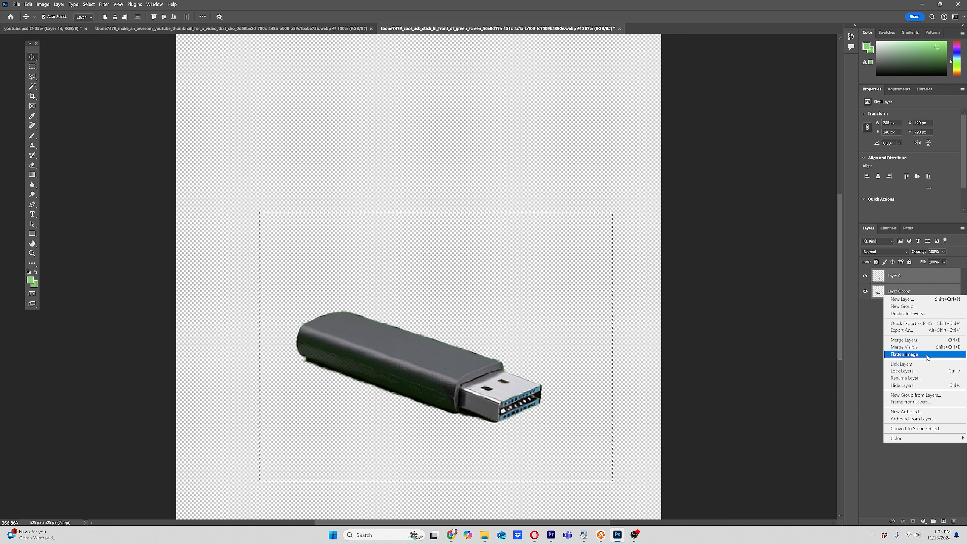
click(904, 354)
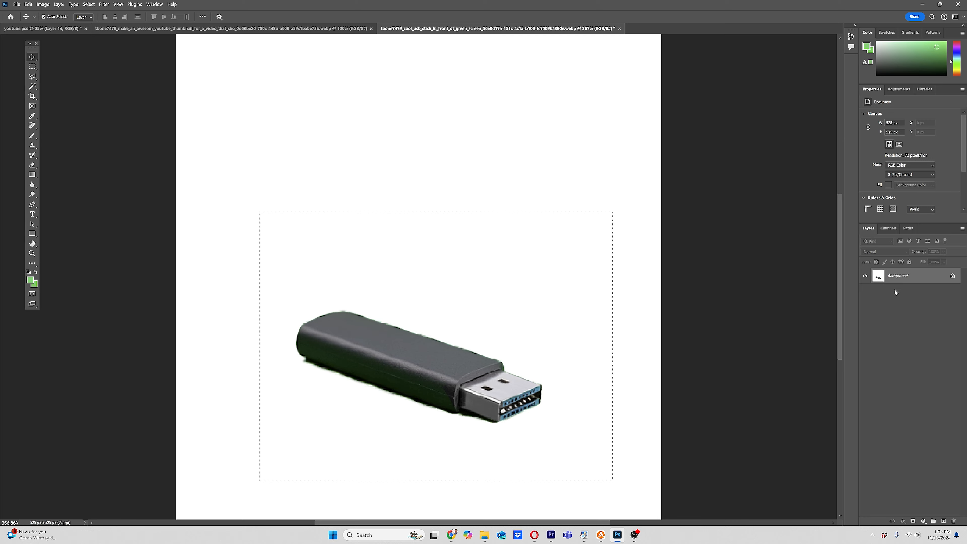
key(ctrl+z)
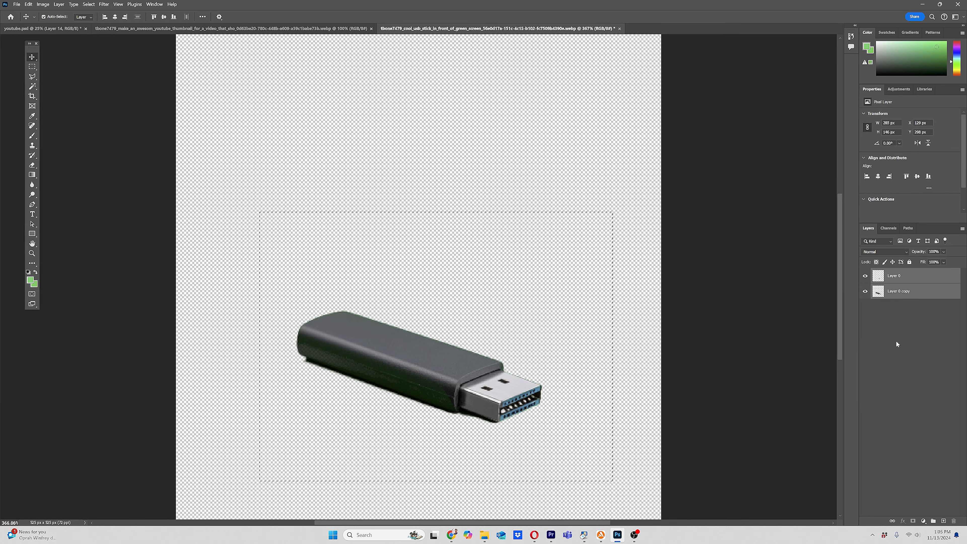
Step: Copy the merged USB stick selection and switch to the youtube.psd thumbnail
click(29, 4)
click(59, 53)
click(29, 4)
click(59, 61)
click(75, 30)
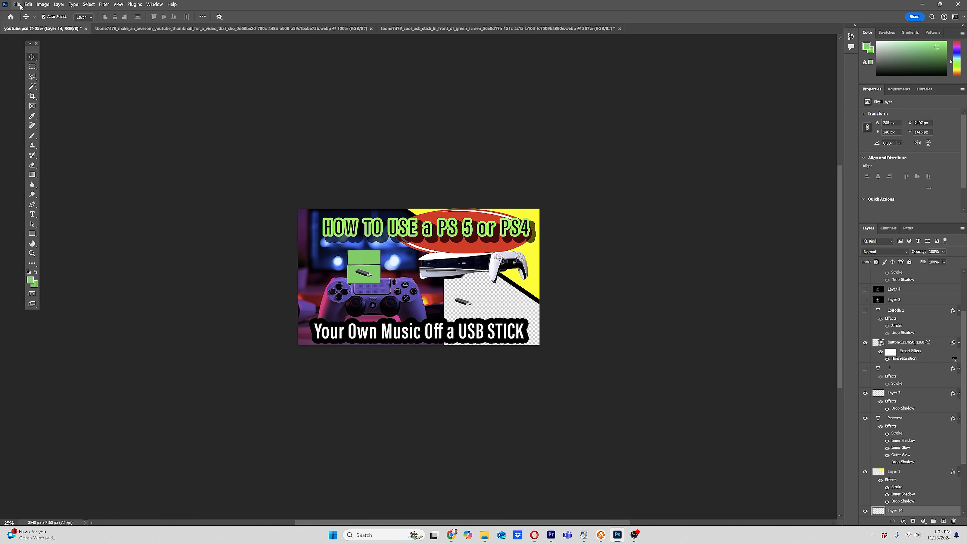
Step: Paste the USB stick into the thumbnail and delete the earlier pasted Layer 14
click(28, 4)
click(67, 68)
drag(416, 280, 466, 305)
click(467, 304)
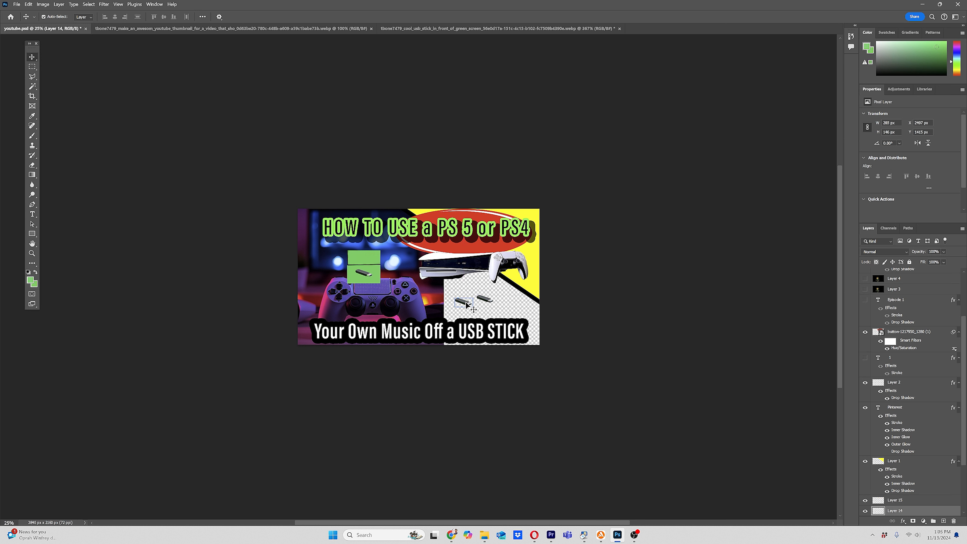
key(Delete)
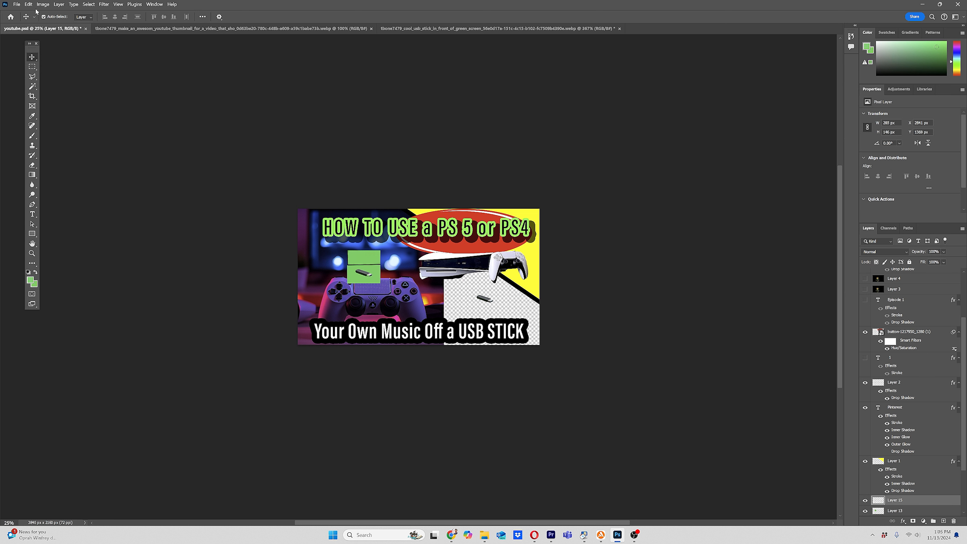
Step: Scale the pasted USB stick up to about 1400 × 717 px and place it over the controller area
click(29, 4)
mouse_move(76, 175)
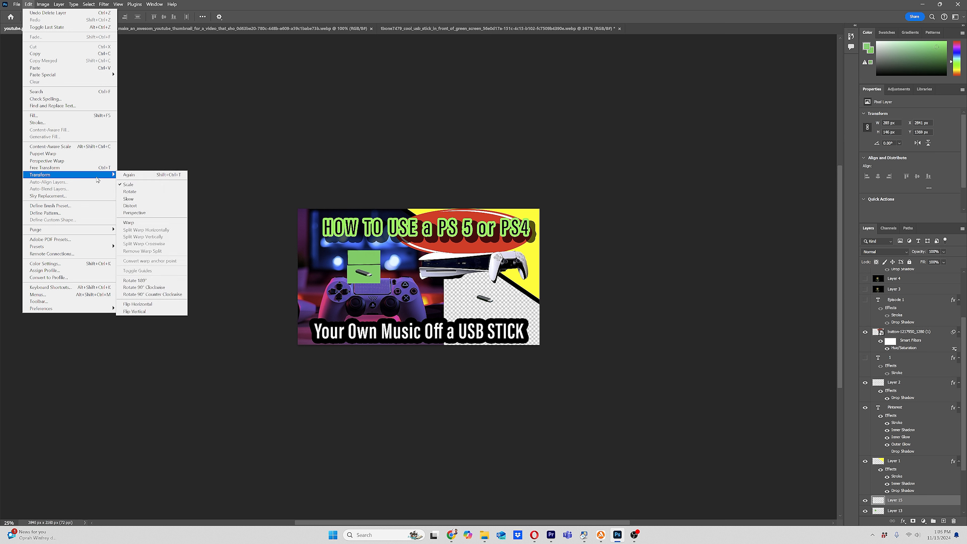
click(146, 189)
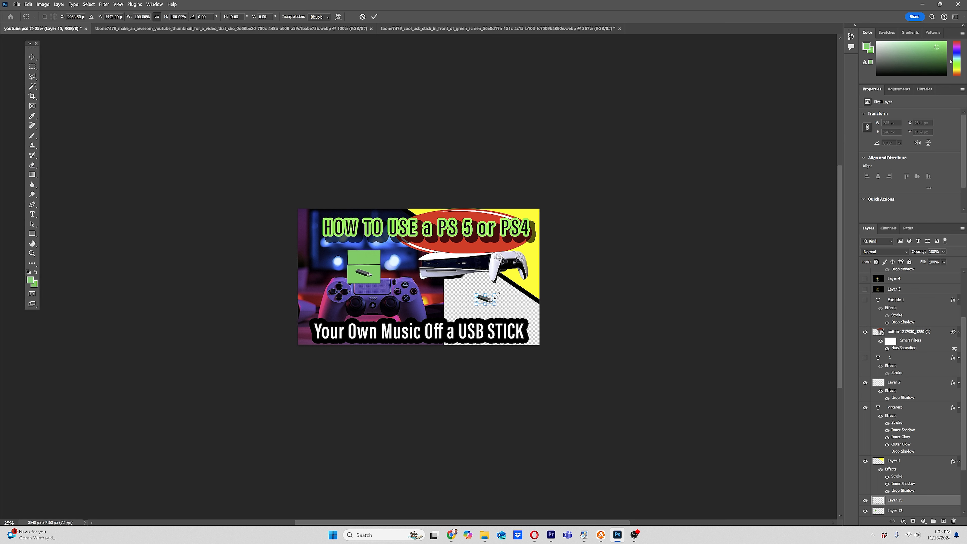
drag(497, 294, 458, 311)
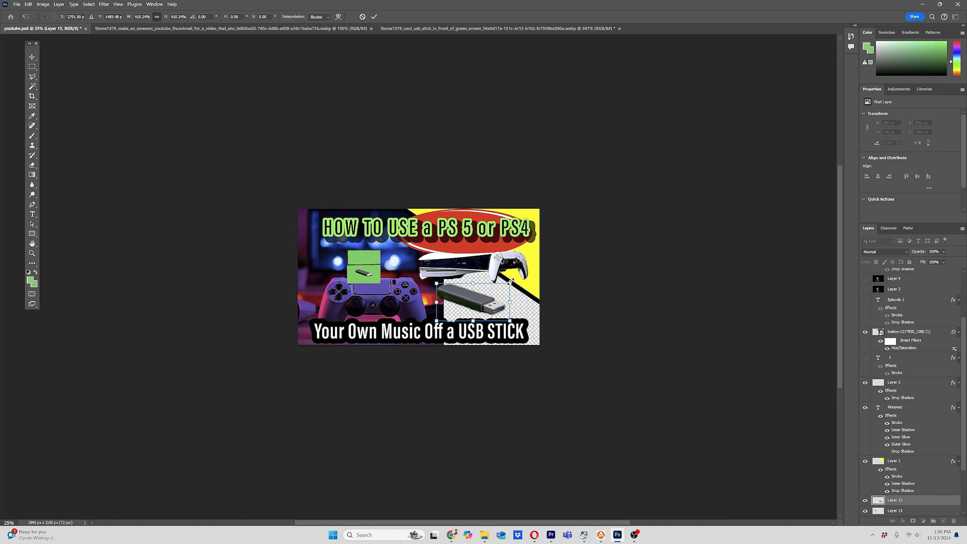
drag(510, 281, 370, 286)
key(Return)
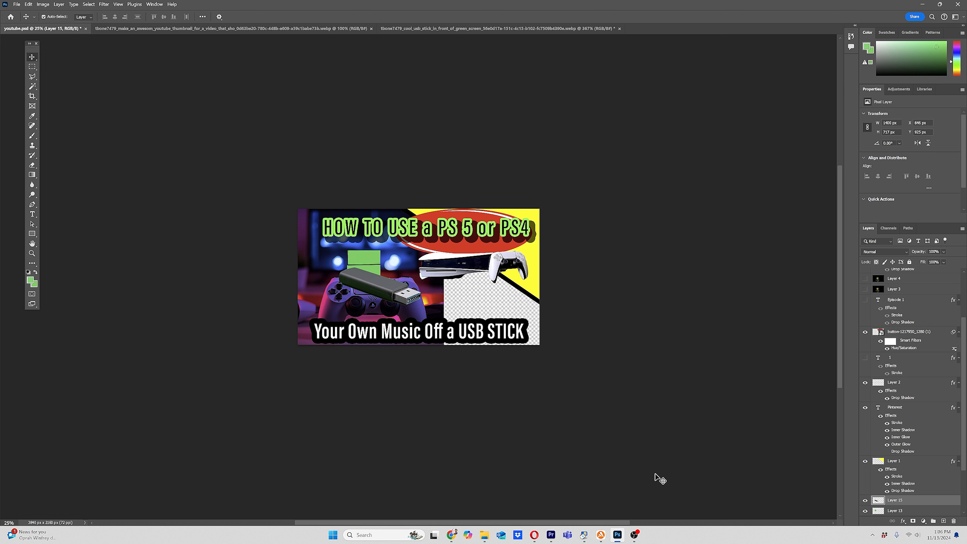
click(634, 533)
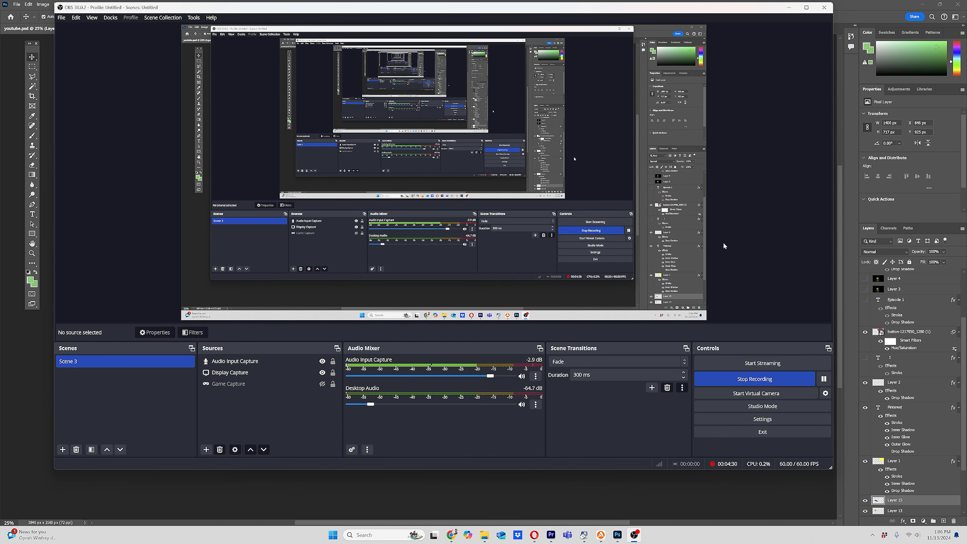